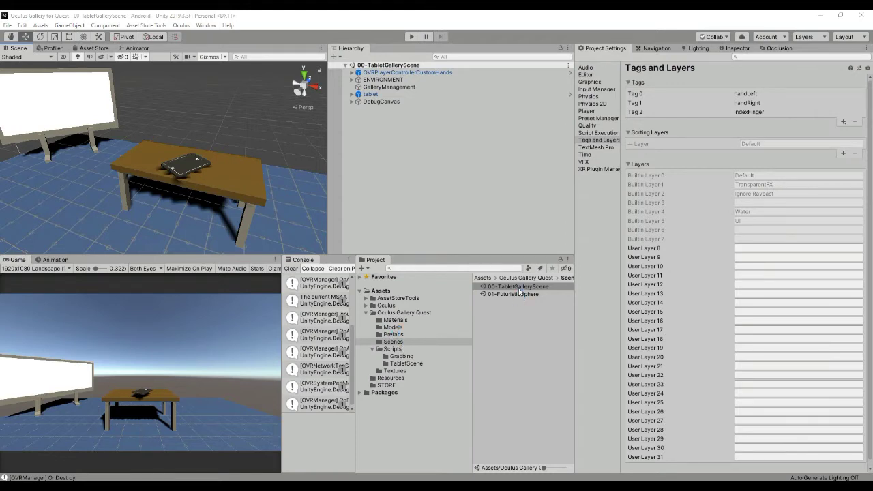
View the tablet on the table up close and open the 01-FuturisticSphere scene.
{"action": "scroll", "coordinate": [192, 192], "scroll_direction": "down", "scroll_amount": 3}
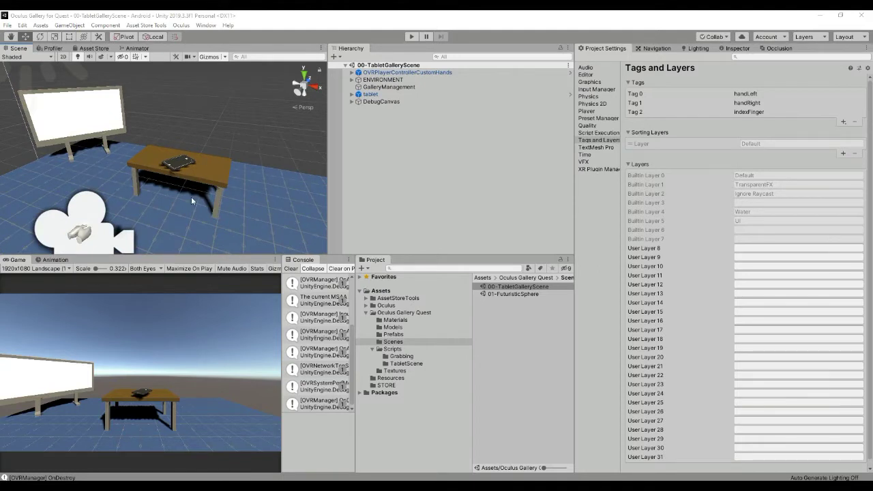
{"action": "scroll", "coordinate": [179, 184], "scroll_direction": "up", "scroll_amount": 5}
{"action": "scroll", "coordinate": [208, 148], "scroll_direction": "up", "scroll_amount": 2}
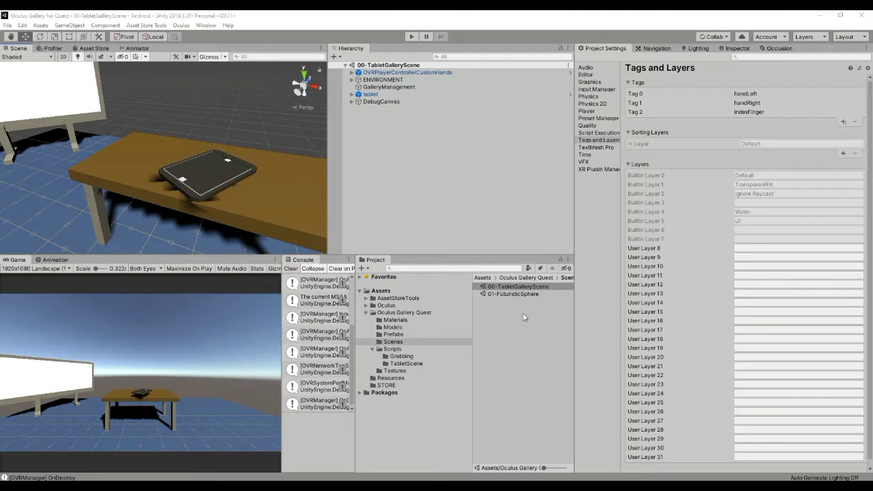
{"action": "double_click", "coordinate": [513, 294]}
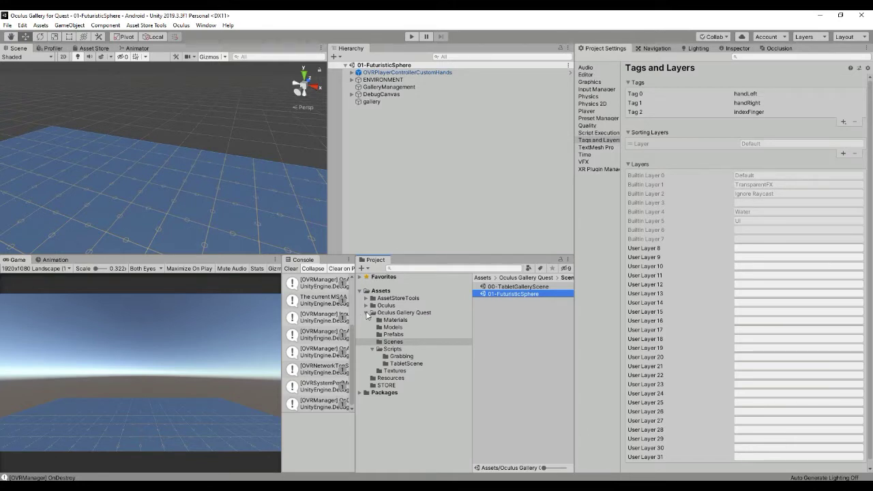
Collapse the Oculus Gallery Quest folder, show the Oculus folder's contents, and display the Asset Store in a wider view.
{"action": "left_click", "coordinate": [367, 313]}
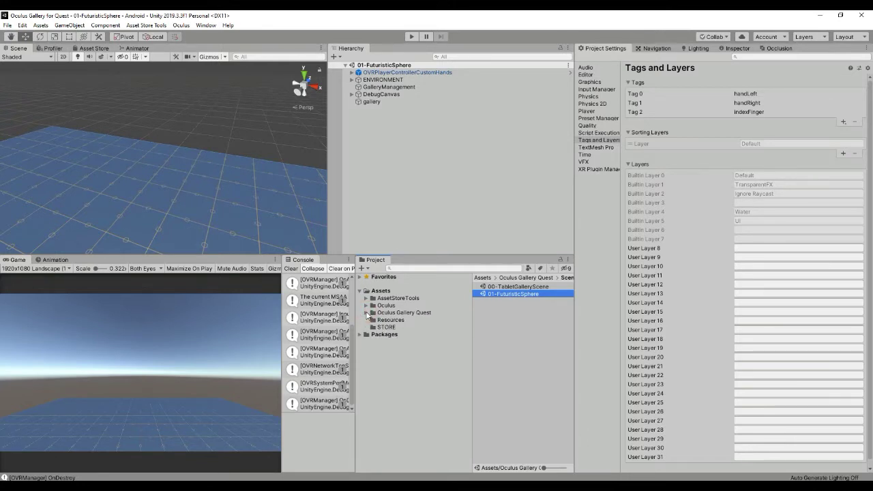
{"action": "left_click", "coordinate": [386, 305]}
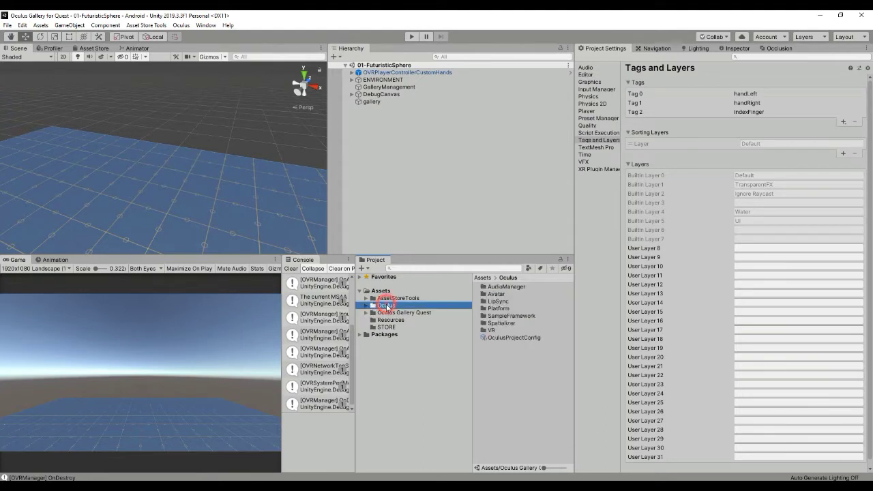
{"action": "left_click", "coordinate": [87, 49]}
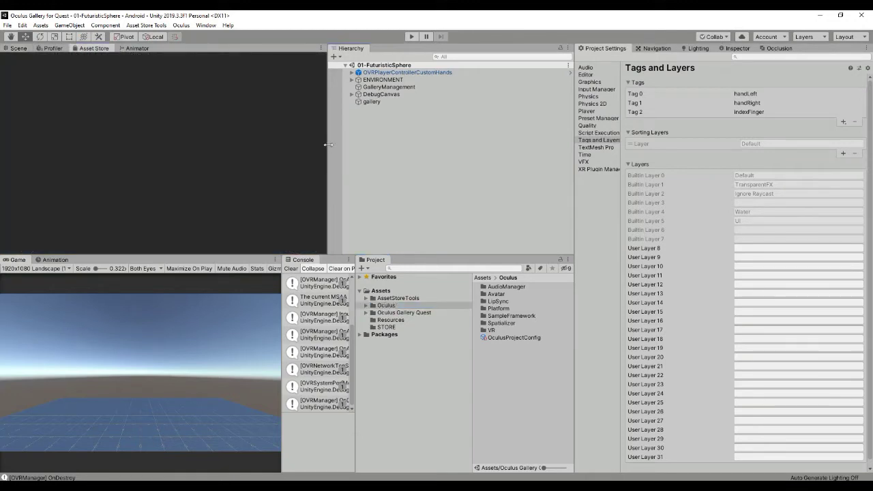
{"action": "left_click_drag", "start_coordinate": [328, 145], "coordinate": [483, 145]}
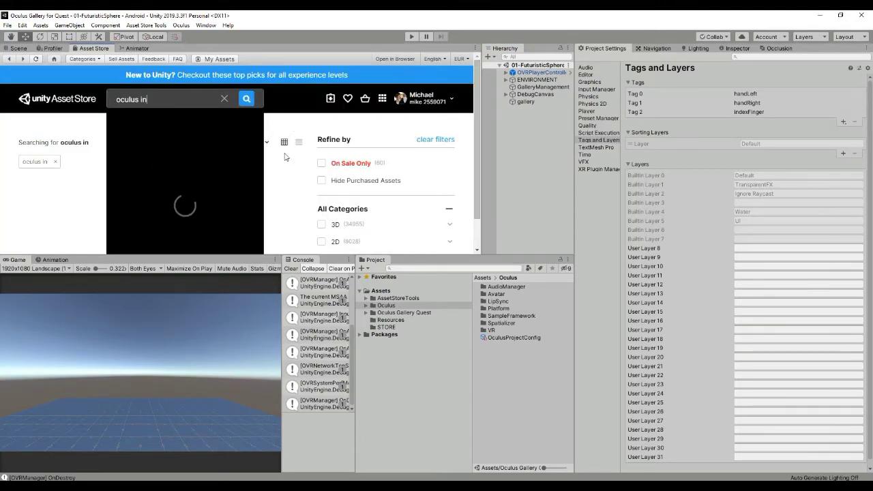
Search the Asset Store for "oculus integration" and open the Oculus Integration asset page down to its import option.
{"action": "type", "text": "tegration"}
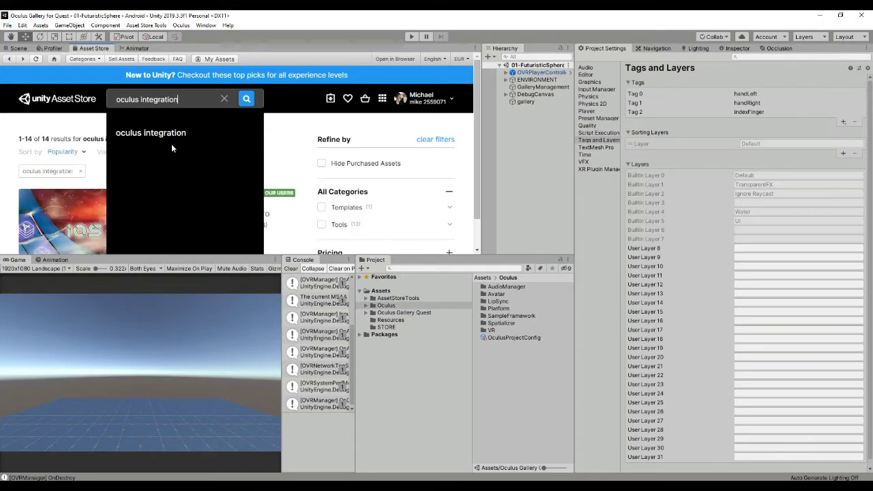
{"action": "left_click", "coordinate": [169, 135]}
{"action": "scroll", "coordinate": [212, 185], "scroll_direction": "down", "scroll_amount": 5}
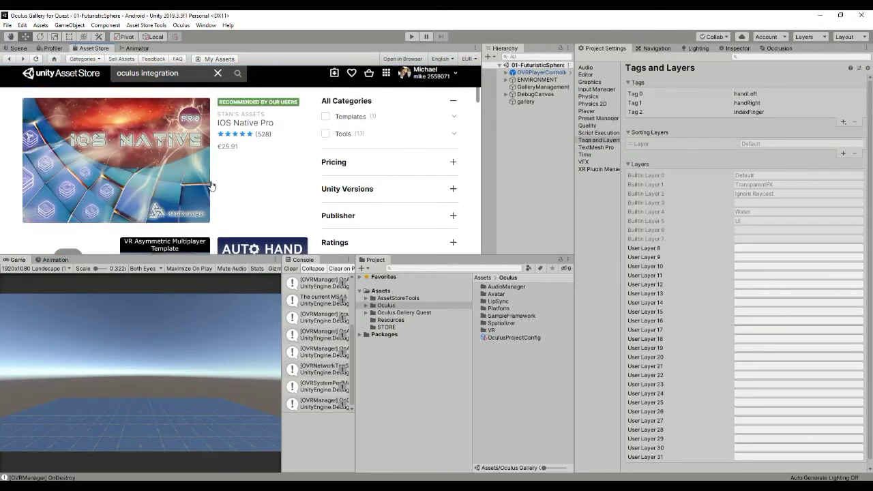
{"action": "left_click", "coordinate": [67, 186]}
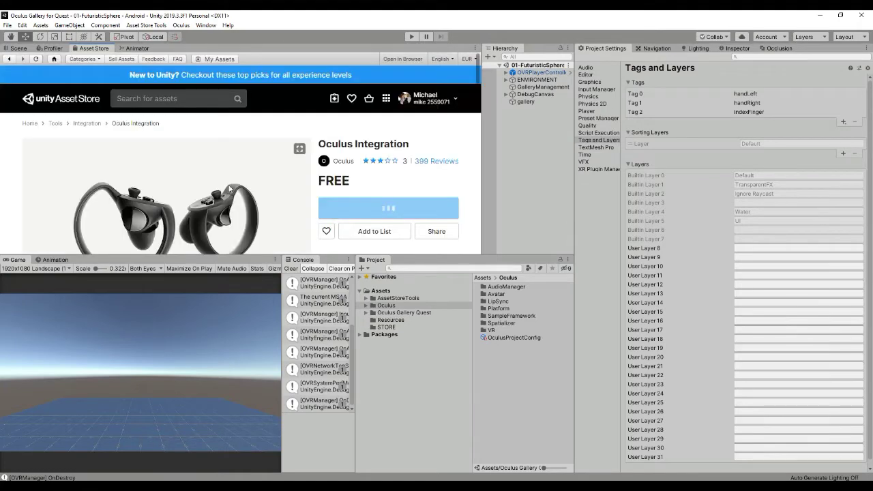
{"action": "scroll", "coordinate": [230, 189], "scroll_direction": "down", "scroll_amount": 2}
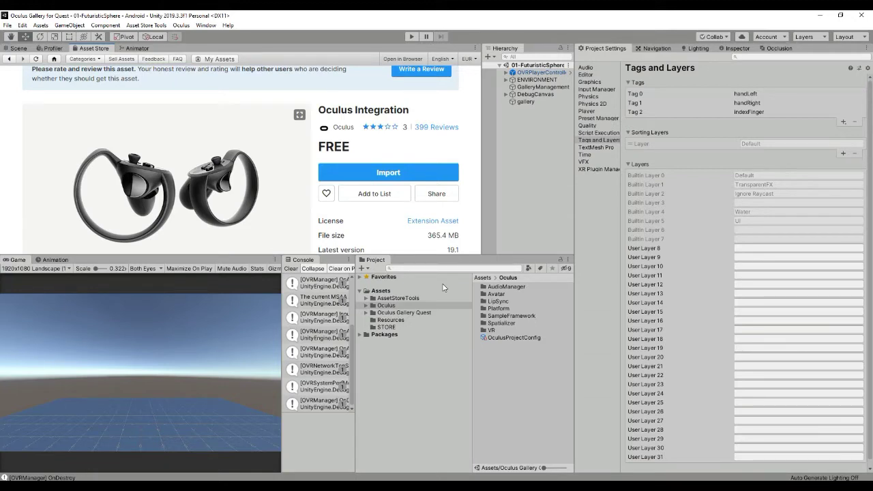
Select the Oculus folder, return to the scene view, and open the Build Settings.
{"action": "left_click", "coordinate": [386, 305]}
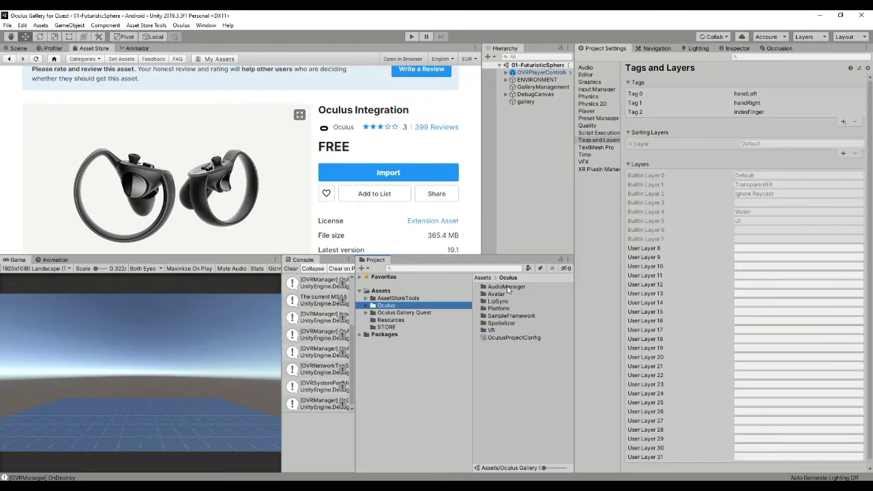
{"action": "left_click", "coordinate": [18, 48]}
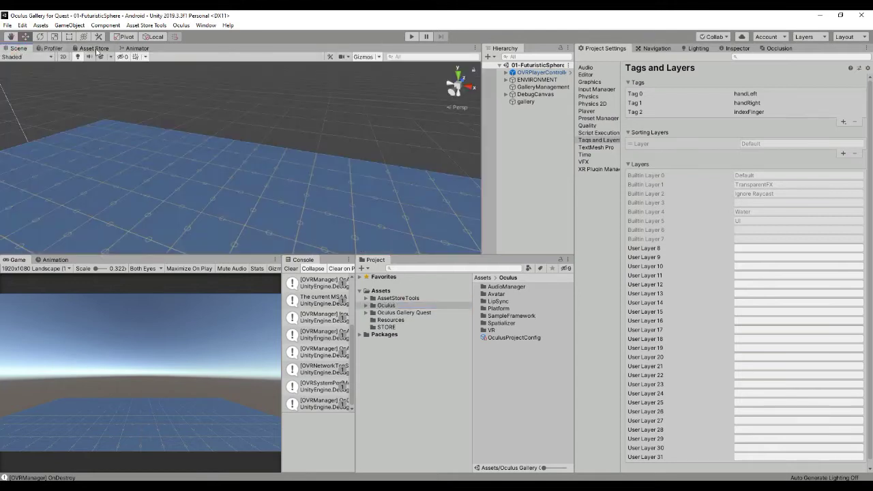
{"action": "left_click", "coordinate": [7, 25]}
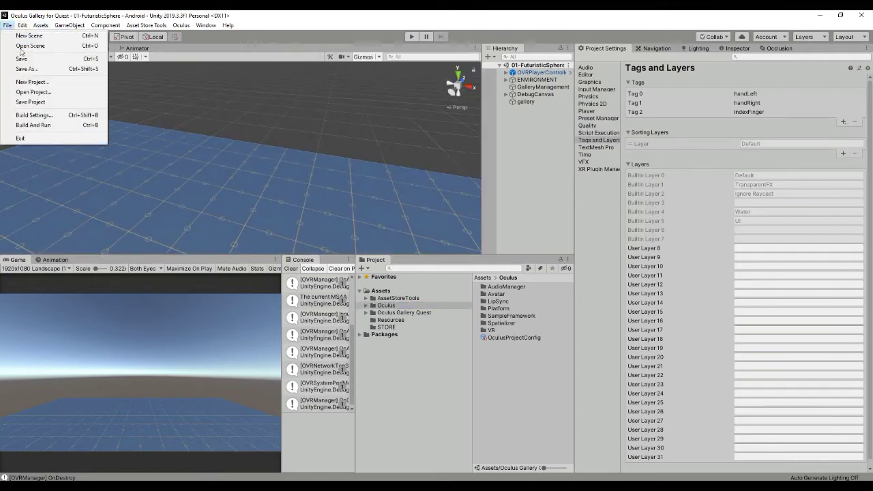
{"action": "left_click", "coordinate": [34, 115]}
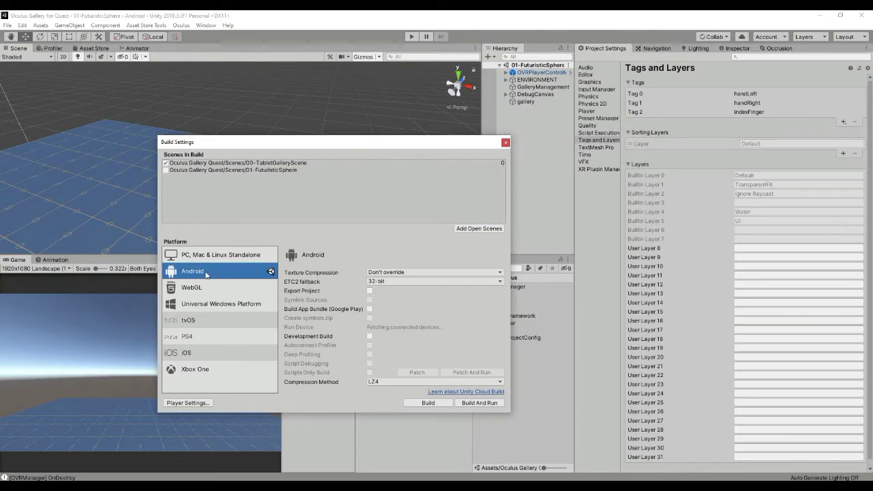
Open the Android player settings, expand Other Settings, and close the Build Settings window.
{"action": "left_click", "coordinate": [188, 403]}
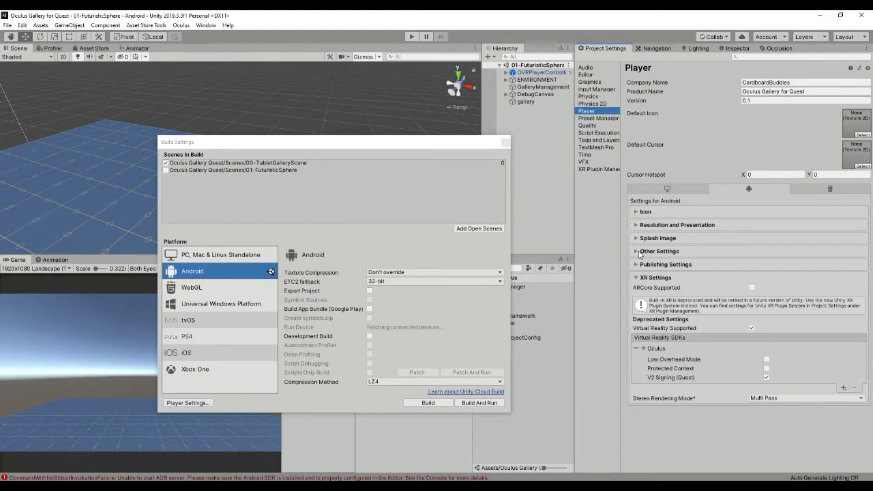
{"action": "left_click", "coordinate": [634, 254]}
{"action": "left_click", "coordinate": [634, 252]}
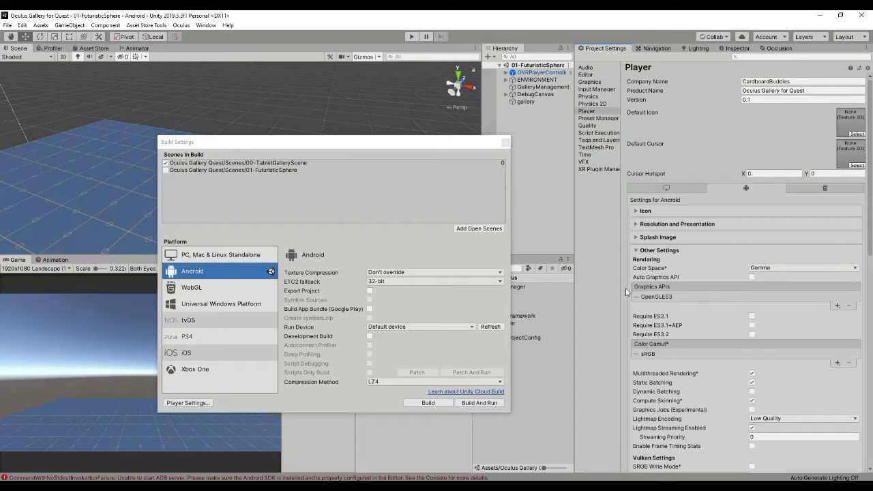
{"action": "left_click", "coordinate": [506, 142]}
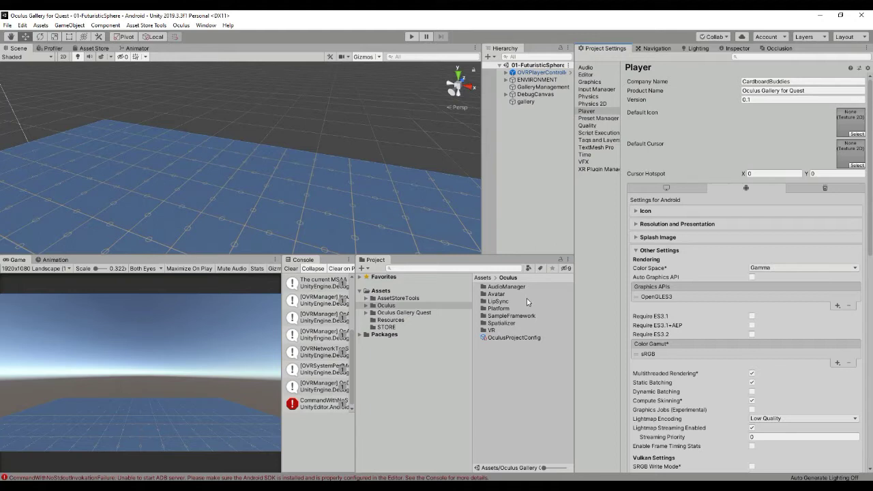
Open 00-TabletGalleryScene from the Oculus Gallery Quest Scenes folder and run it in play mode.
{"action": "left_click", "coordinate": [366, 313]}
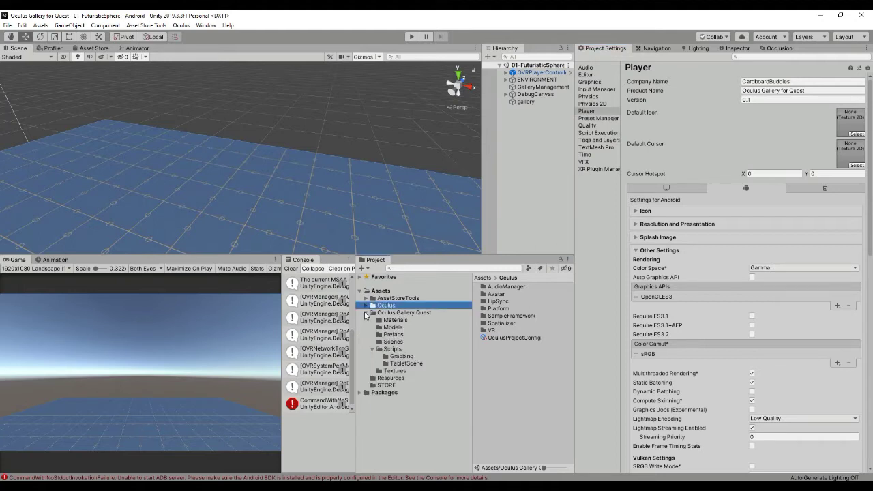
{"action": "left_click", "coordinate": [397, 341]}
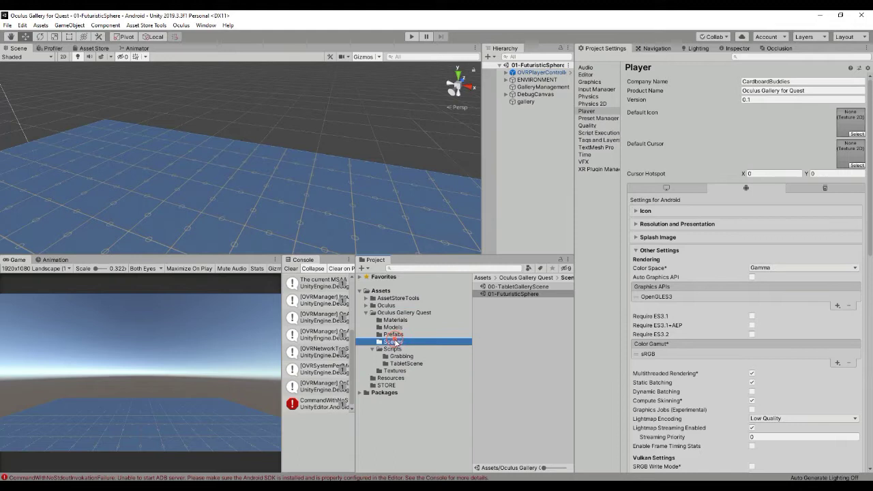
{"action": "double_click", "coordinate": [519, 286]}
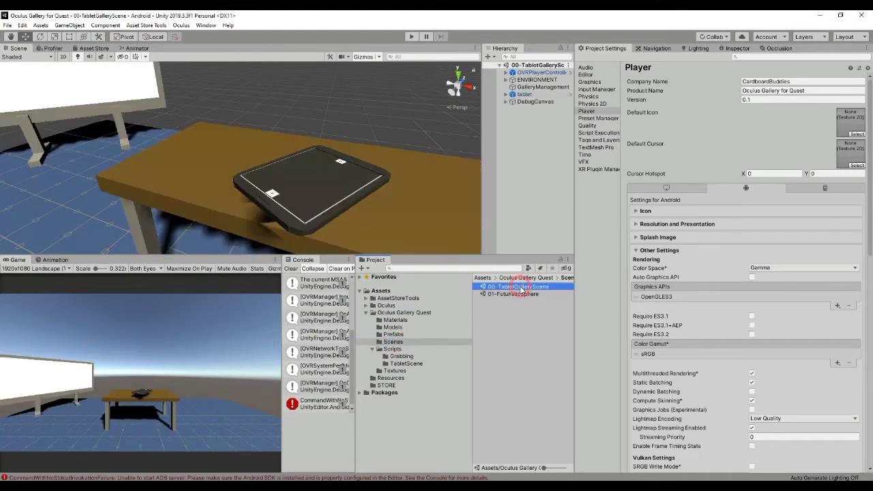
{"action": "scroll", "coordinate": [379, 143], "scroll_direction": "down", "scroll_amount": 5}
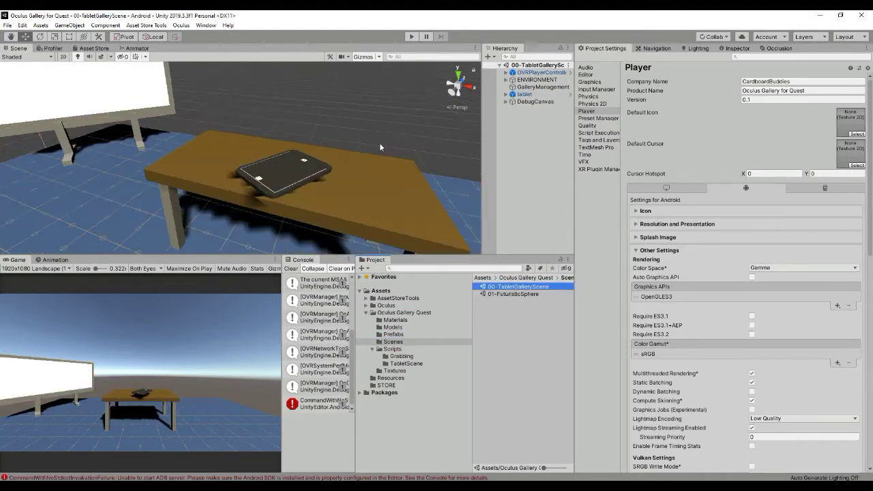
{"action": "left_click", "coordinate": [411, 37]}
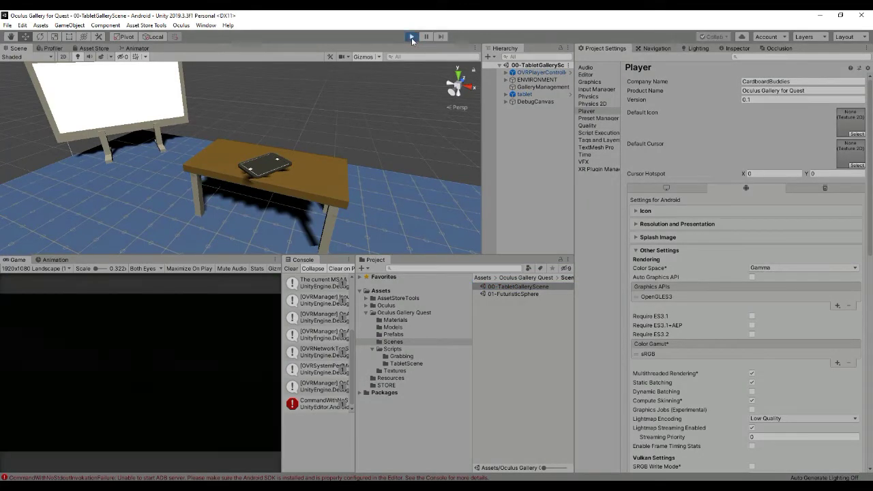
{"action": "scroll", "coordinate": [269, 176], "scroll_direction": "up", "scroll_amount": 4}
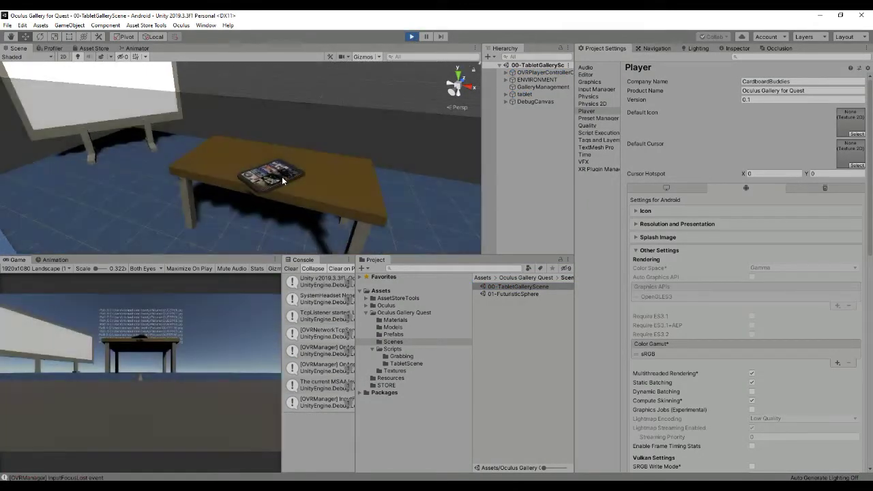
Inspect the Gallery Manager script on GalleryManagement, checking its Debug_txt reference and Path PC value.
{"action": "left_click", "coordinate": [731, 48]}
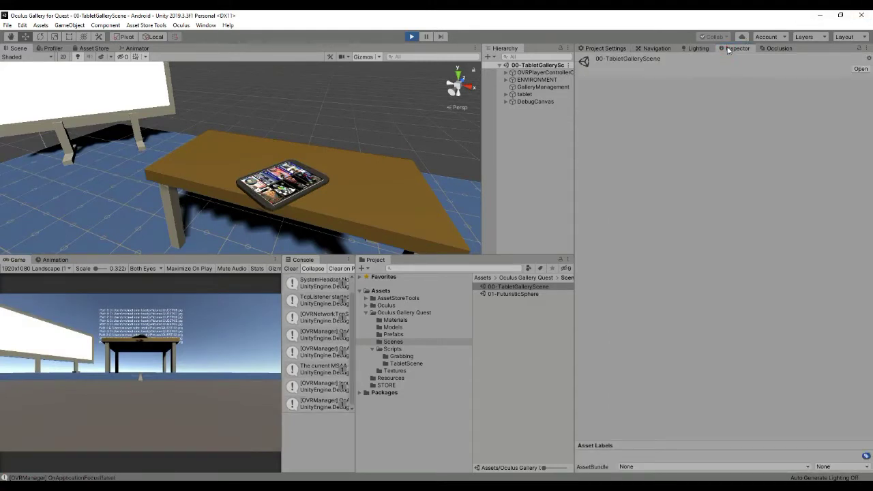
{"action": "left_click", "coordinate": [537, 87]}
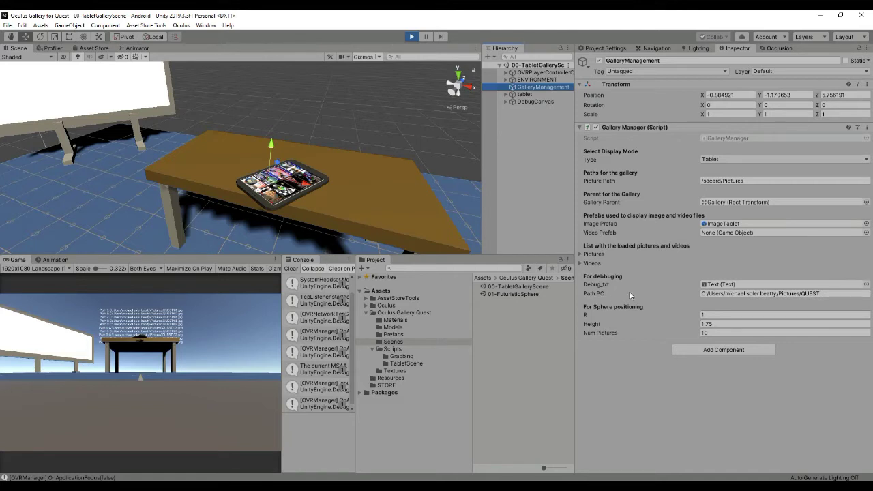
{"action": "left_click", "coordinate": [733, 284]}
{"action": "left_click", "coordinate": [735, 292]}
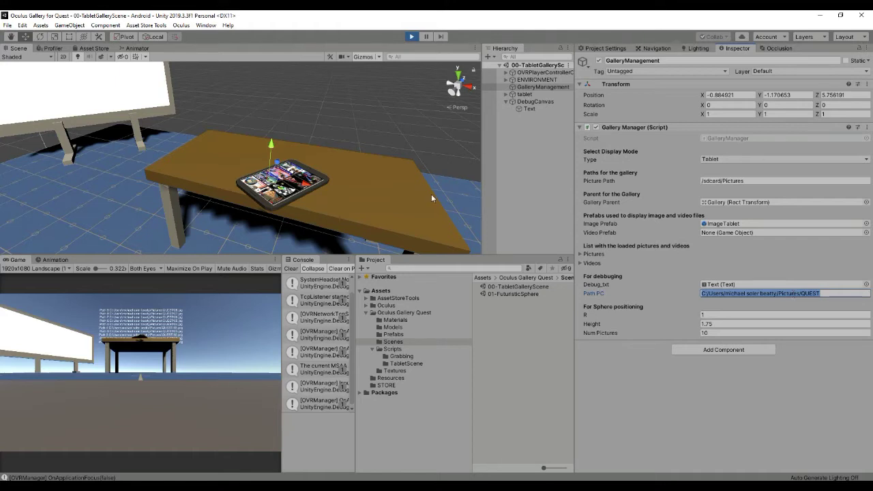
{"action": "scroll", "coordinate": [431, 198], "scroll_direction": "down", "scroll_amount": 3}
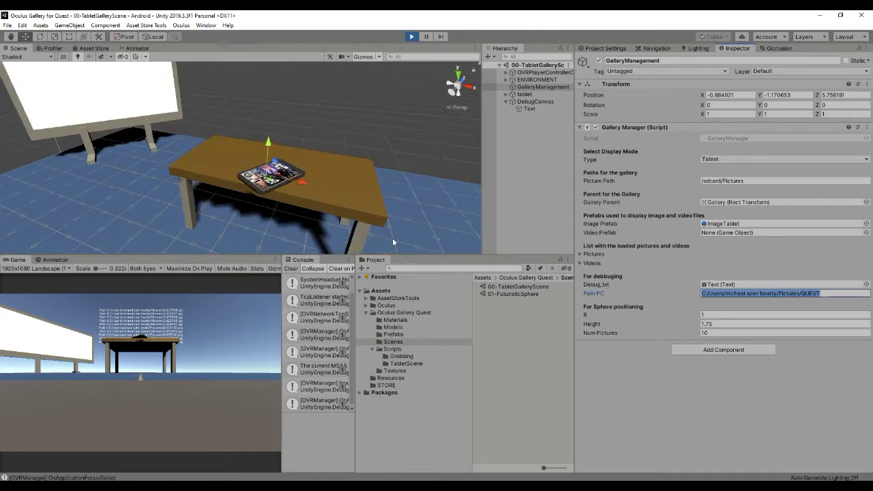
{"action": "left_click", "coordinate": [784, 294]}
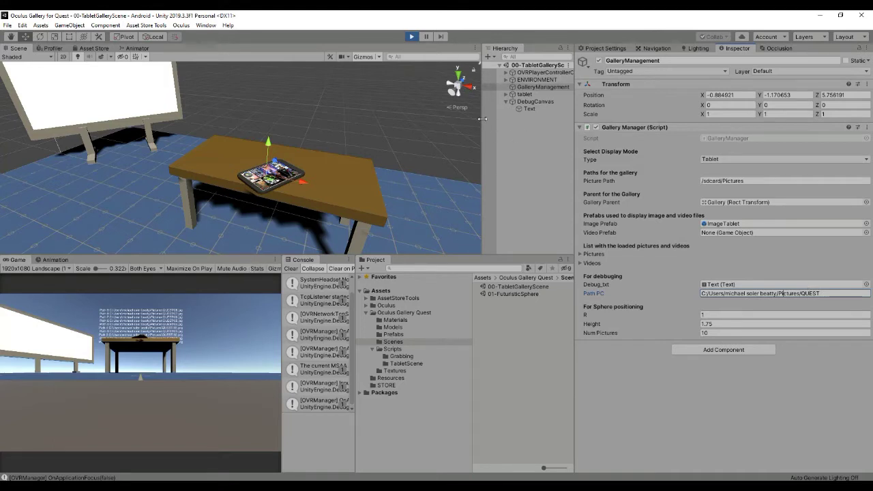
Widen the object list, filter it by "custom", and select both CustomHandLeft and CustomHandRight.
{"action": "left_click_drag", "start_coordinate": [482, 118], "coordinate": [402, 119]}
{"action": "left_click", "coordinate": [467, 57]}
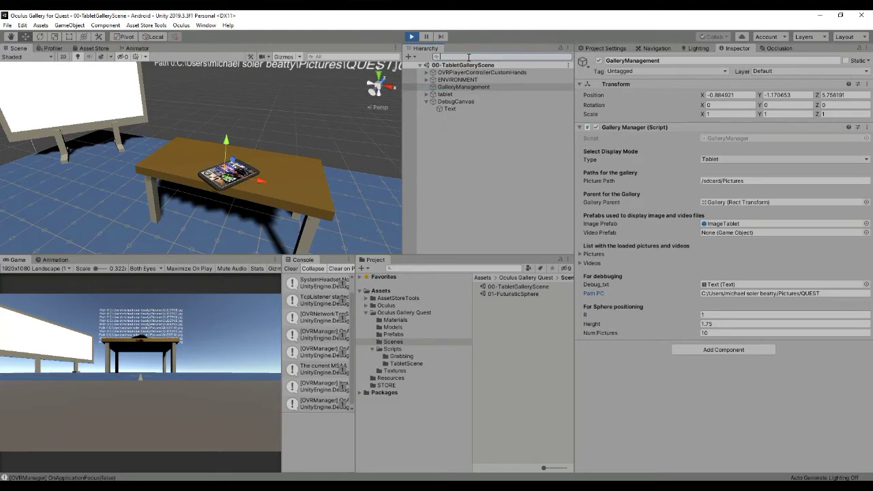
{"action": "type", "text": "custom"}
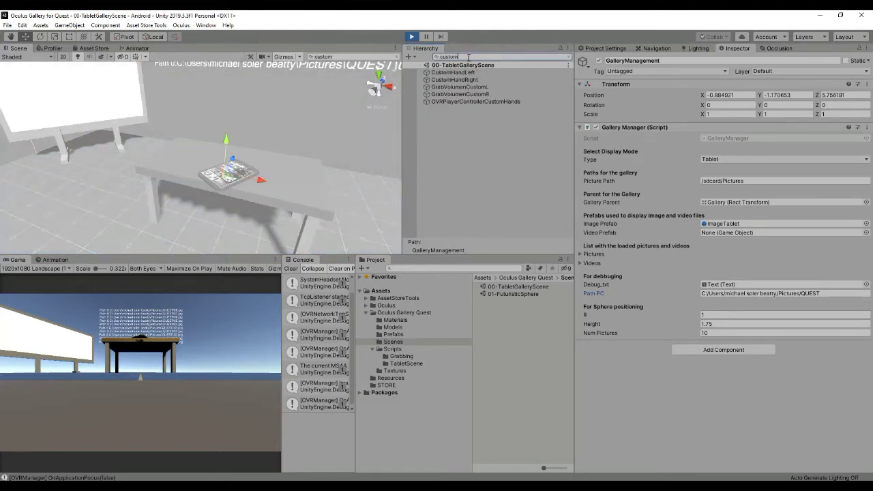
{"action": "left_click", "coordinate": [454, 72]}
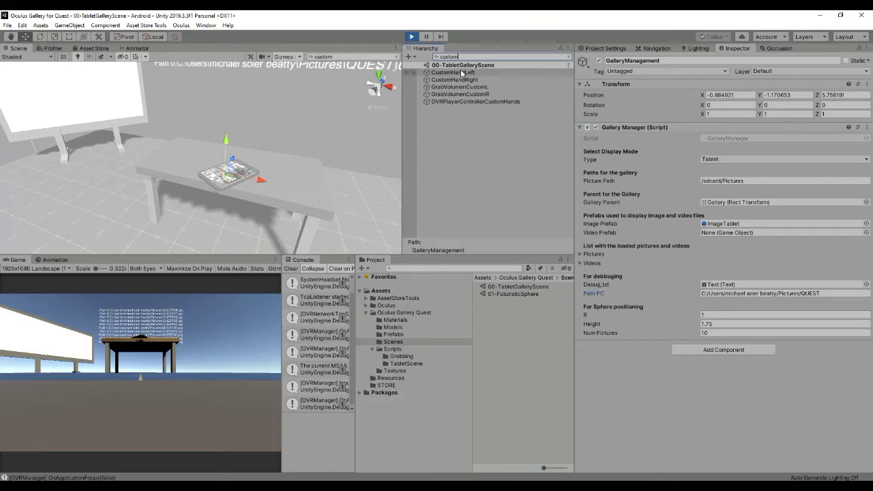
{"action": "left_click", "coordinate": [463, 80], "text": "ctrl"}
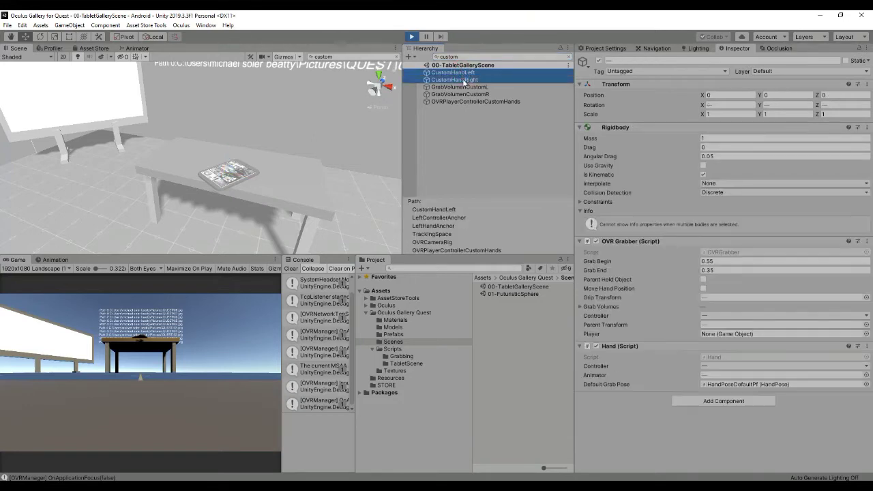
Frame both custom hands, move them to Y position 1.104, and select only CustomHandLeft.
{"action": "key", "text": "f"}
{"action": "left_click_drag", "start_coordinate": [182, 219], "coordinate": [174, 190]}
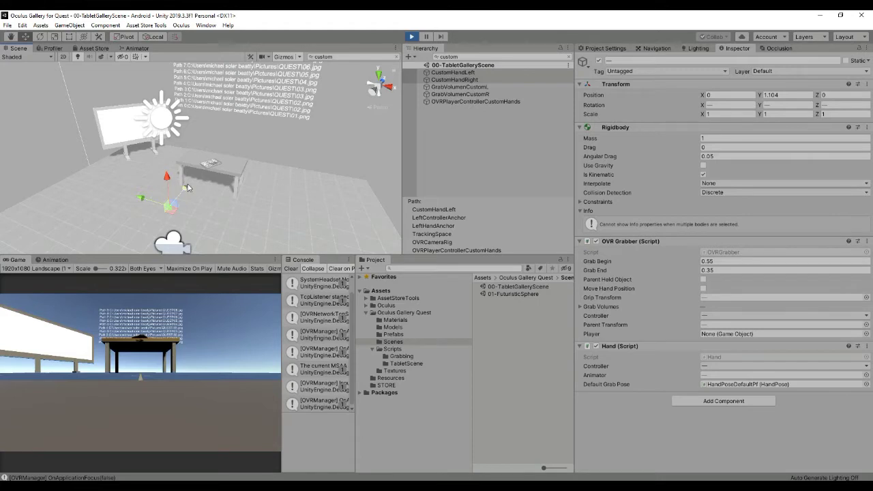
{"action": "left_click", "coordinate": [468, 73]}
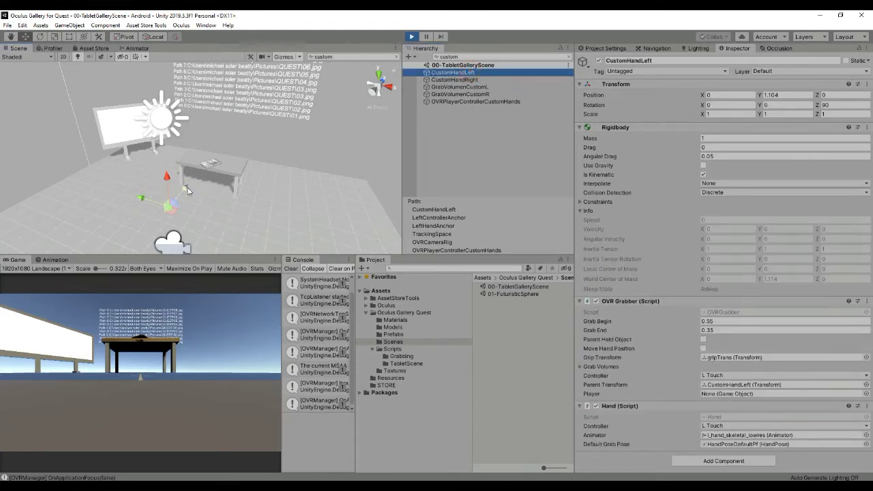
Move both custom hands to Z position 2.11 over the tablet, and shift CustomHandRight alone to X position 0.299.
{"action": "left_click", "coordinate": [379, 73]}
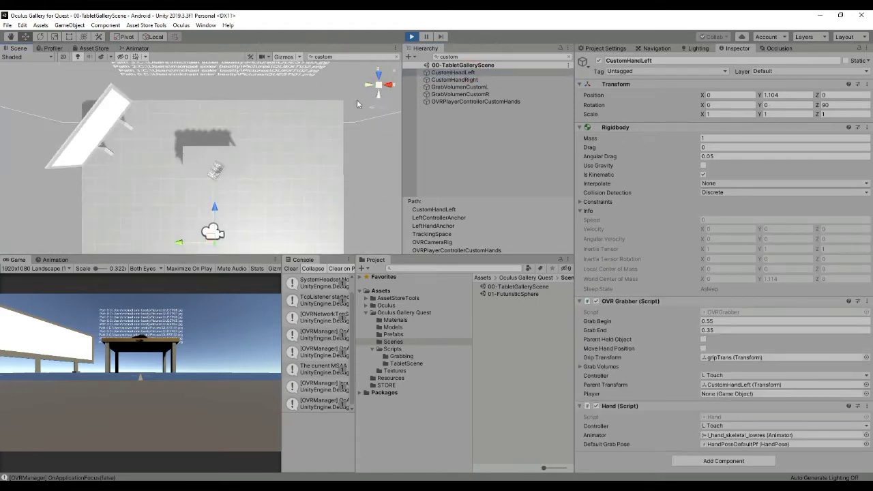
{"action": "left_click", "coordinate": [454, 79], "text": "ctrl"}
{"action": "left_click_drag", "start_coordinate": [216, 166], "coordinate": [272, 184]}
{"action": "scroll", "coordinate": [290, 192], "scroll_direction": "up", "scroll_amount": 3}
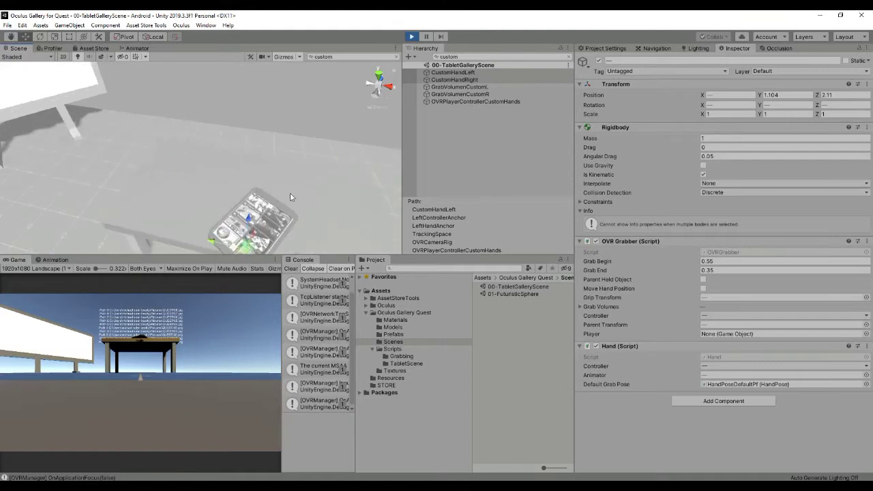
{"action": "middle_click_drag", "start_coordinate": [290, 192], "coordinate": [286, 163]}
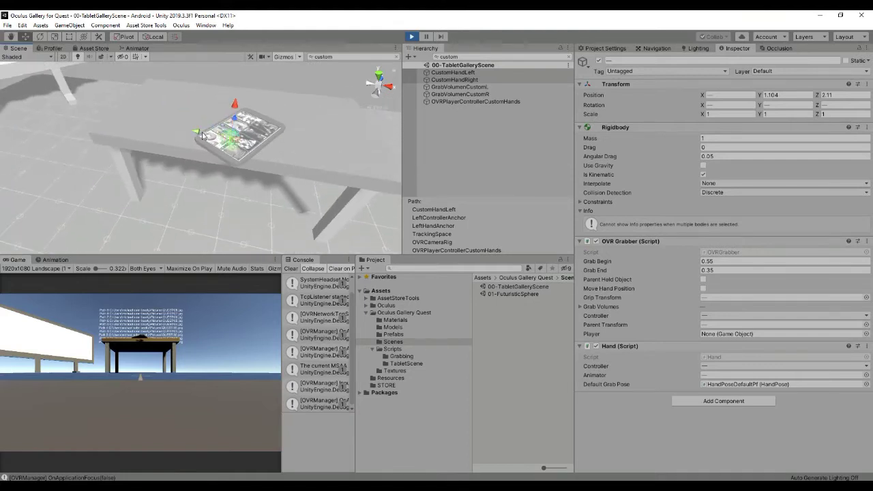
{"action": "left_click", "coordinate": [444, 79]}
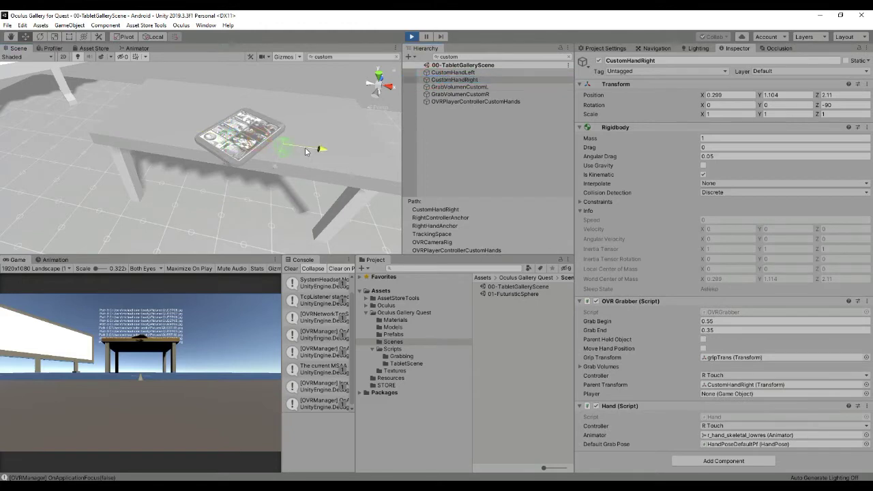
Move CustomHandLeft down onto a picture on the tablet, to position X 0.0093, Y 0.9765, Z 2.1289.
{"action": "left_click", "coordinate": [469, 73]}
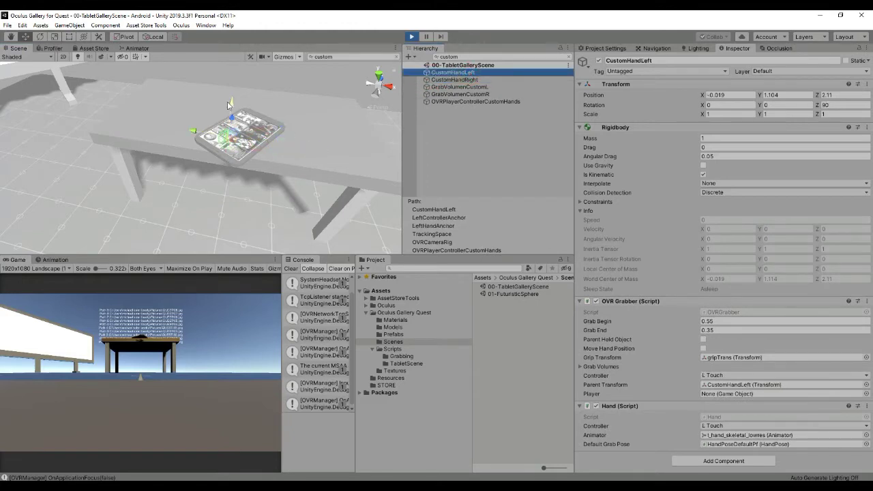
{"action": "scroll", "coordinate": [260, 160], "scroll_direction": "up", "scroll_amount": 5}
{"action": "left_click_drag", "start_coordinate": [257, 144], "coordinate": [225, 109]}
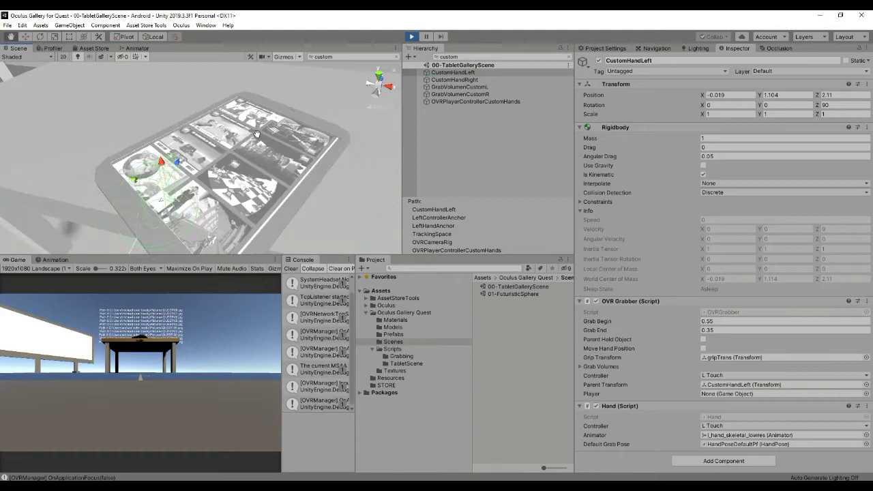
{"action": "key", "text": "w"}
{"action": "left_click_drag", "start_coordinate": [161, 171], "coordinate": [163, 185]}
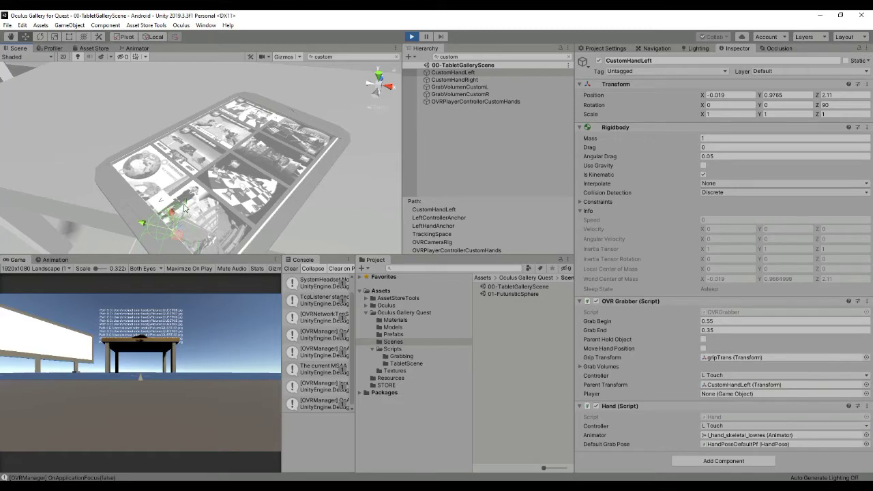
{"action": "left_click_drag", "start_coordinate": [156, 222], "coordinate": [154, 216]}
{"action": "scroll", "coordinate": [155, 215], "scroll_direction": "down", "scroll_amount": 5}
{"action": "left_click_drag", "start_coordinate": [258, 192], "coordinate": [291, 142], "text": "alt"}
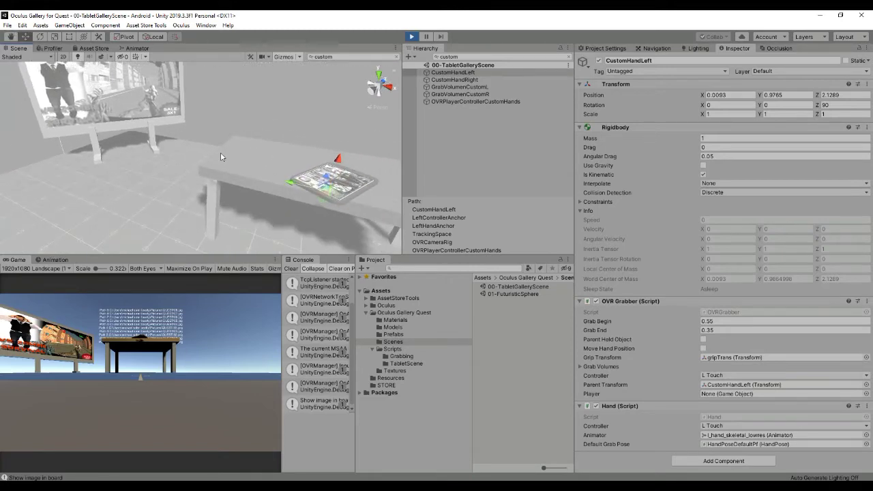
Clear the object filter, and lift the tablet off the table with CustomHandLeft at X -0.013, Y 1.187.
{"action": "left_click", "coordinate": [396, 58]}
{"action": "left_click_drag", "start_coordinate": [256, 125], "coordinate": [229, 141], "text": "alt"}
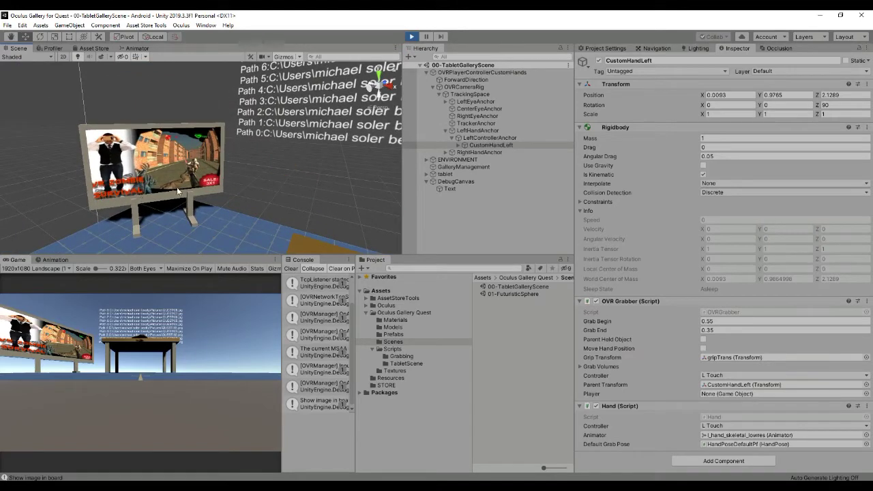
{"action": "left_click_drag", "start_coordinate": [138, 190], "coordinate": [274, 170], "text": "alt"}
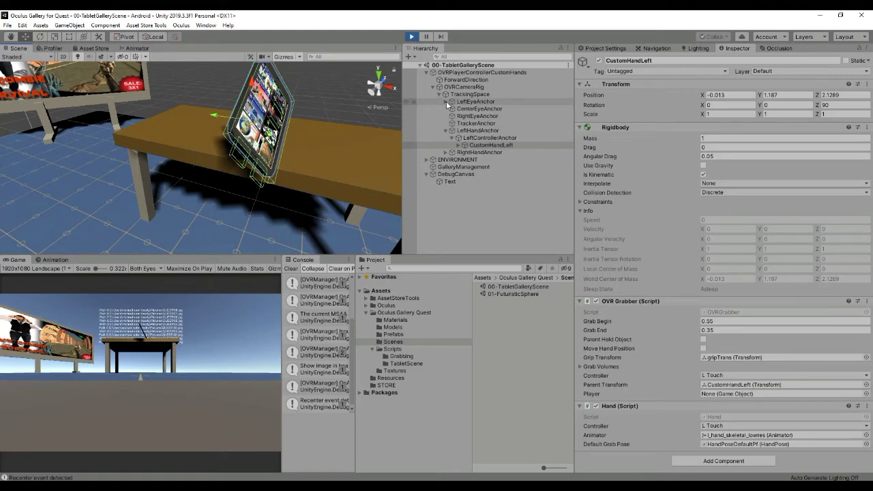
Select CustomHandRight under RightControllerAnchor and move it to the raised tablet, at X 0.067, Y 1.366, Z 2.135.
{"action": "left_click", "coordinate": [444, 152]}
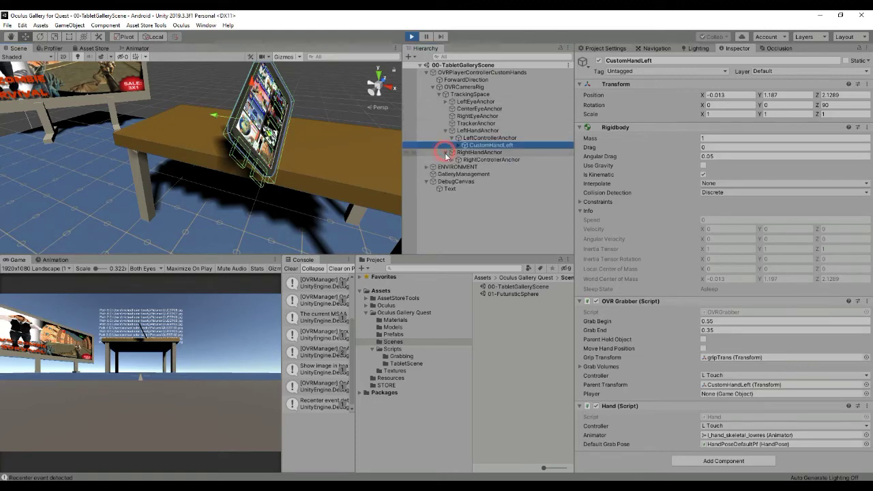
{"action": "left_click", "coordinate": [451, 159]}
{"action": "left_click", "coordinate": [482, 167]}
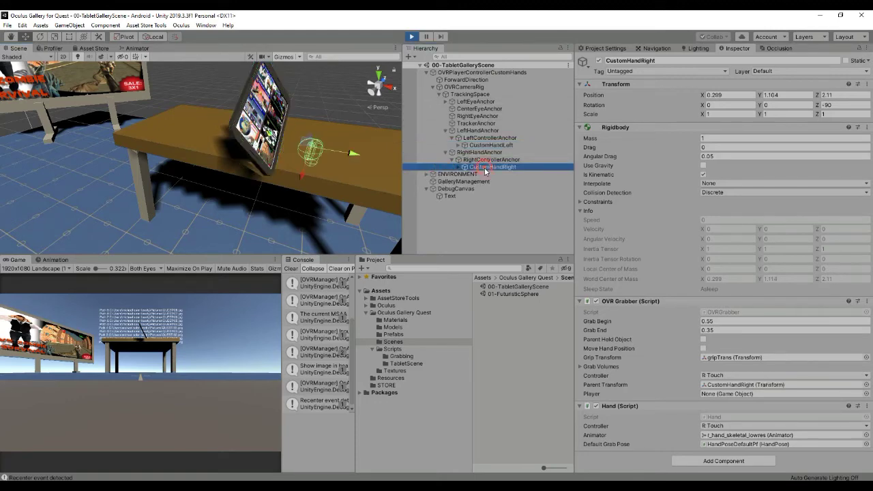
{"action": "left_click_drag", "start_coordinate": [310, 137], "coordinate": [164, 103]}
{"action": "right_click_drag", "start_coordinate": [164, 102], "coordinate": [339, 213]}
{"action": "key", "text": "f"}
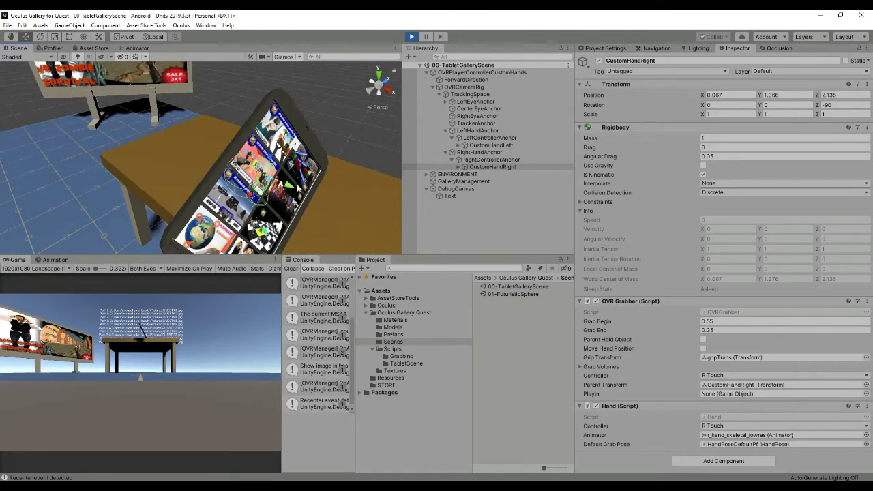
Move CustomHandRight to X 0.178, Y 1.34 on the tablet, and examine the board image and the listed picture paths.
{"action": "left_click_drag", "start_coordinate": [310, 195], "coordinate": [321, 217]}
{"action": "scroll", "coordinate": [227, 180], "scroll_direction": "down", "scroll_amount": 4}
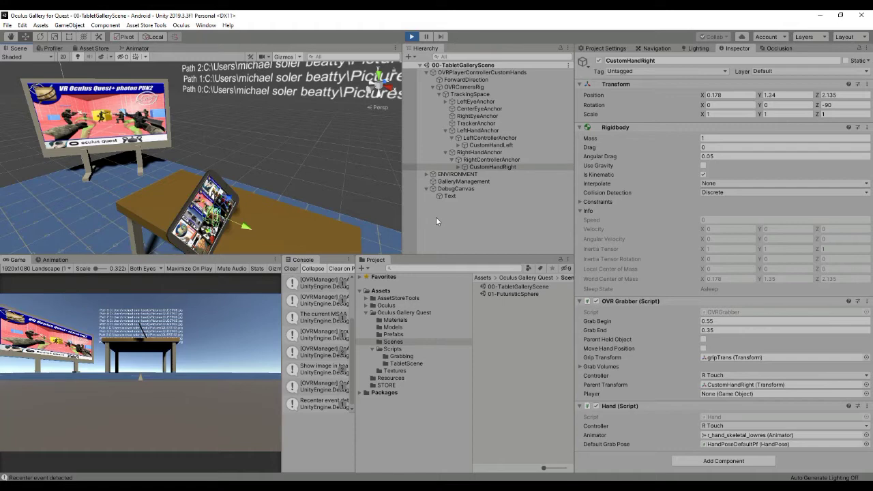
{"action": "right_click_drag", "start_coordinate": [295, 205], "coordinate": [331, 179]}
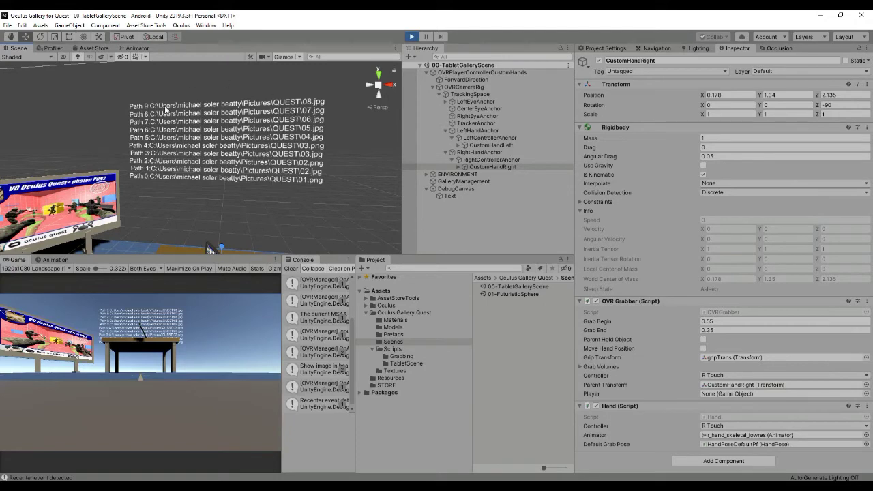
{"action": "right_click_drag", "start_coordinate": [336, 181], "coordinate": [268, 193]}
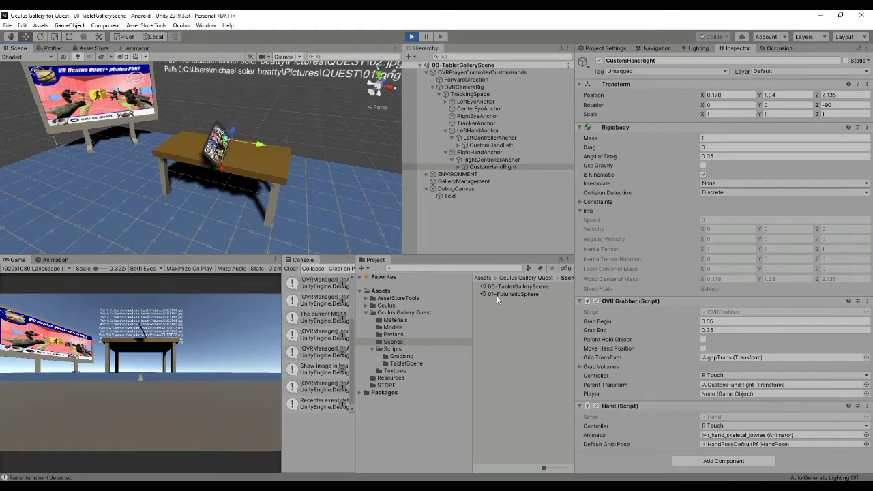
Stop play mode, open the 01-FuturisticSphere scene, run it, and view the whole ring of gallery pictures.
{"action": "left_click", "coordinate": [413, 35]}
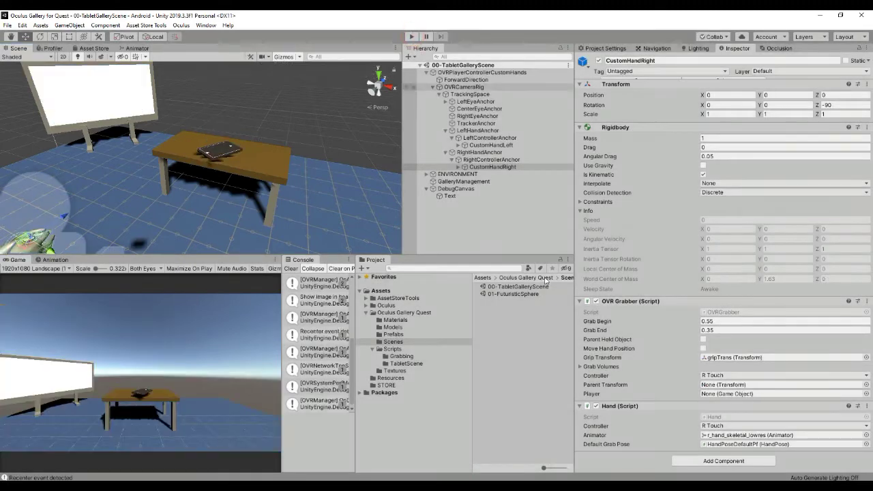
{"action": "double_click", "coordinate": [513, 293]}
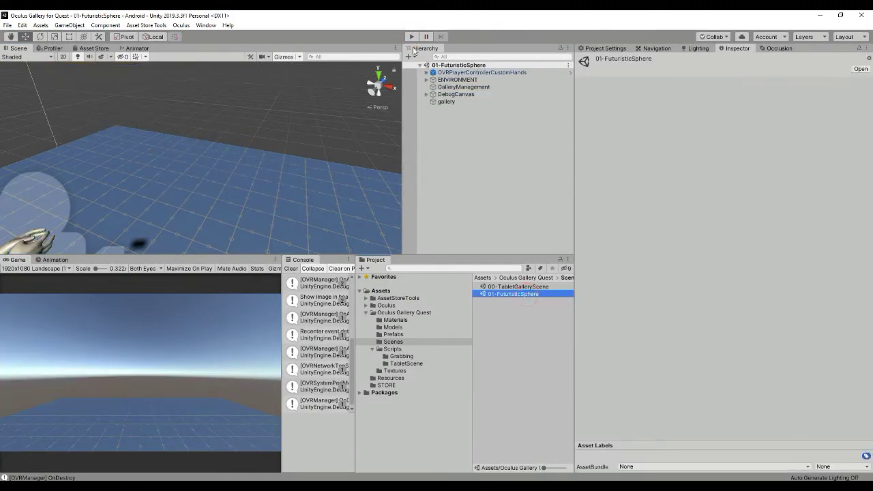
{"action": "left_click", "coordinate": [413, 37]}
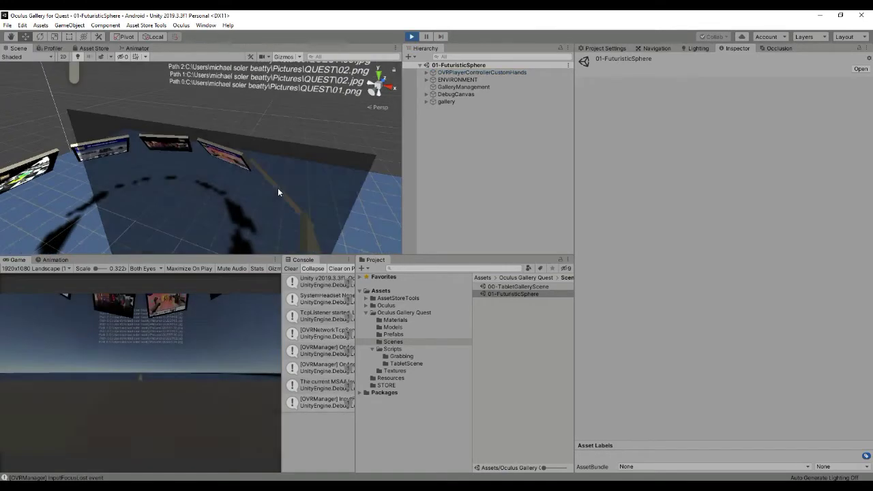
{"action": "middle_click_drag", "start_coordinate": [278, 187], "coordinate": [294, 153]}
{"action": "scroll", "coordinate": [294, 153], "scroll_direction": "down", "scroll_amount": 10}
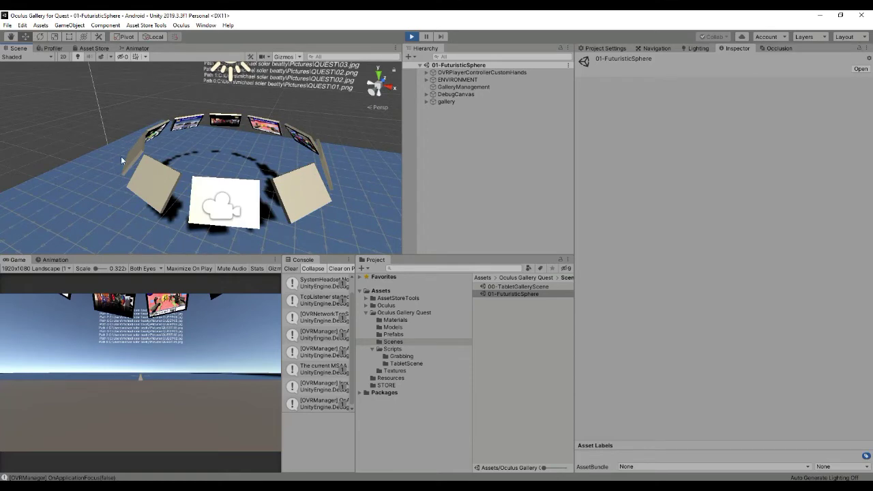
{"action": "left_click_drag", "start_coordinate": [236, 187], "coordinate": [245, 229], "text": "alt"}
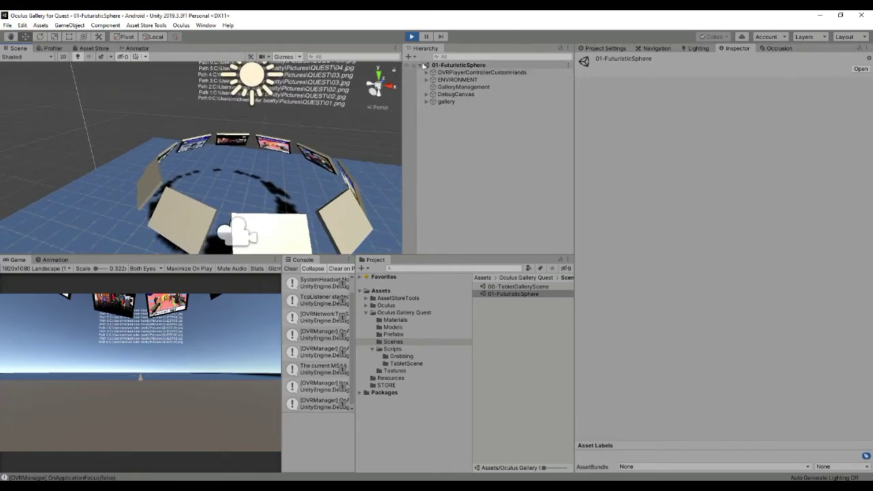
Filter the running scene's objects by "custom" and select both CustomHandLeft and CustomHandRight.
{"action": "left_click", "coordinate": [485, 55]}
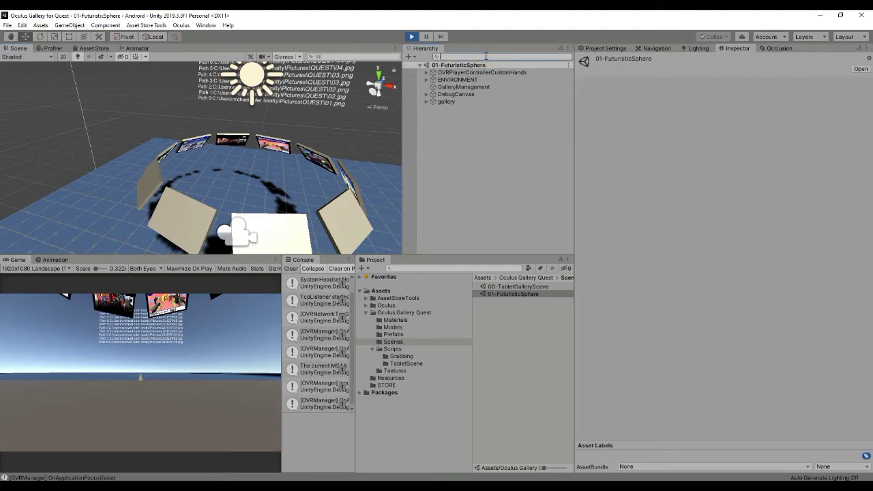
{"action": "type", "text": "c"}
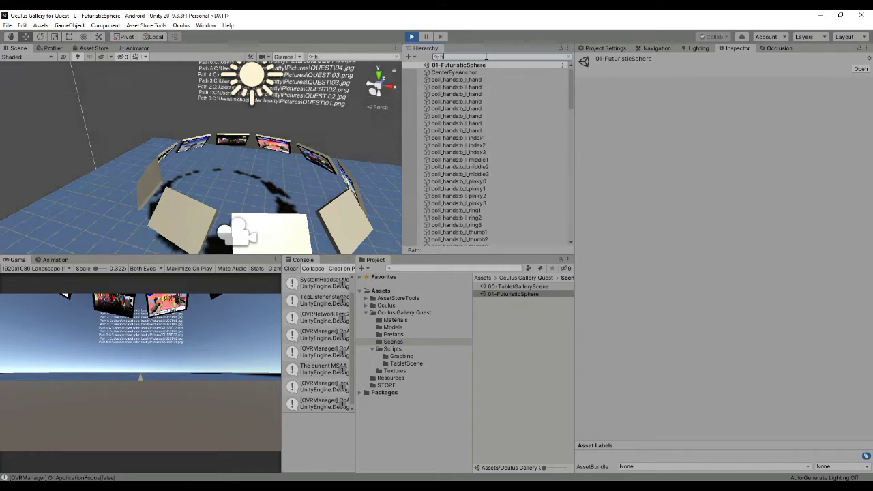
{"action": "key", "text": "BackSpace"}
{"action": "type", "text": "custom"}
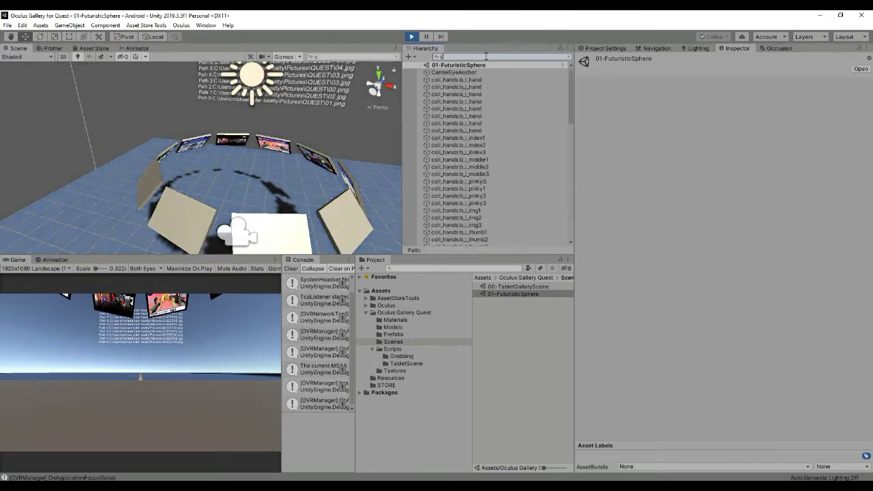
{"action": "left_click", "coordinate": [463, 81]}
{"action": "left_click", "coordinate": [453, 73], "text": "shift"}
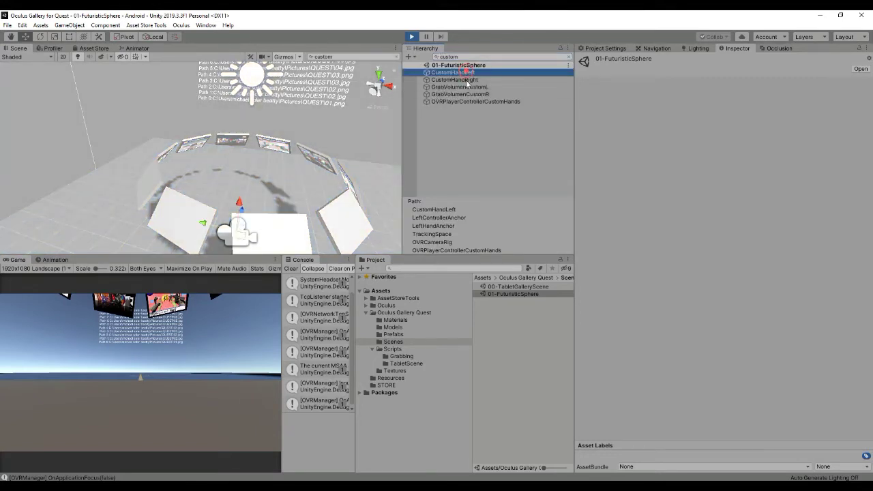
Move both hands to a ring picture at X 0.38, Y 1.42, Z 1.56, and shift CustomHandLeft alone to X -0.12.
{"action": "left_click_drag", "start_coordinate": [238, 177], "coordinate": [273, 136]}
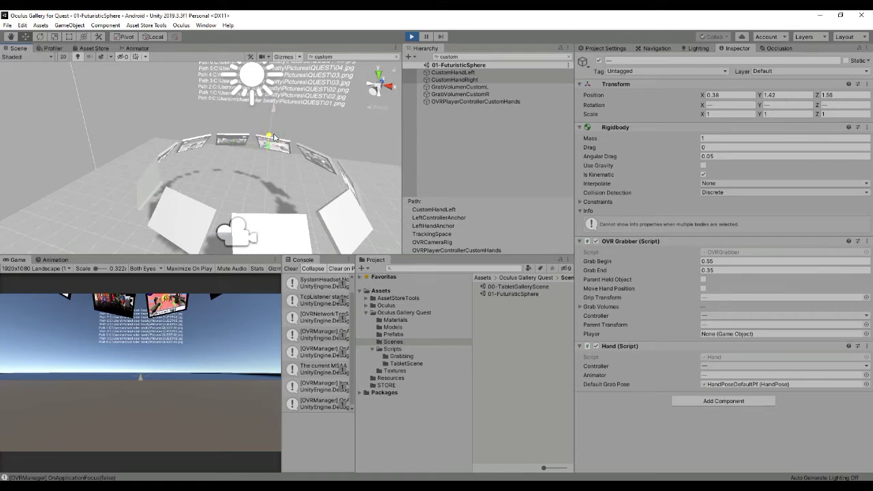
{"action": "left_click", "coordinate": [214, 351]}
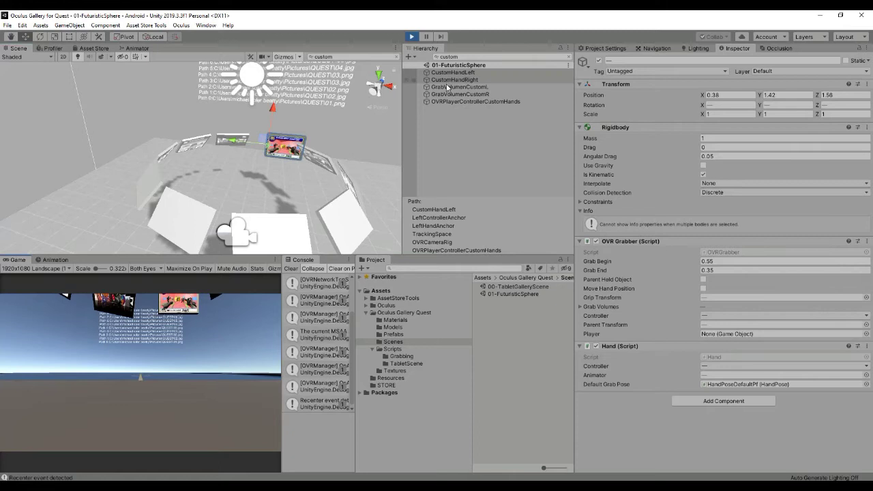
{"action": "left_click", "coordinate": [476, 73]}
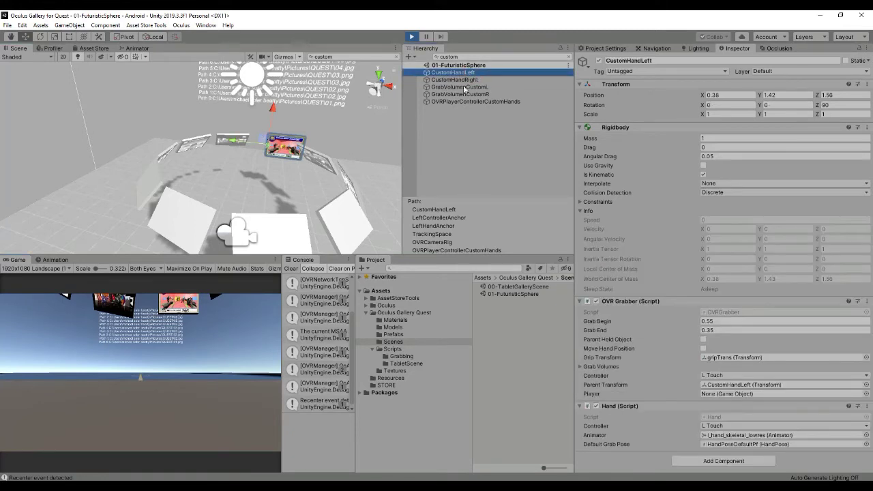
{"action": "left_click", "coordinate": [229, 139]}
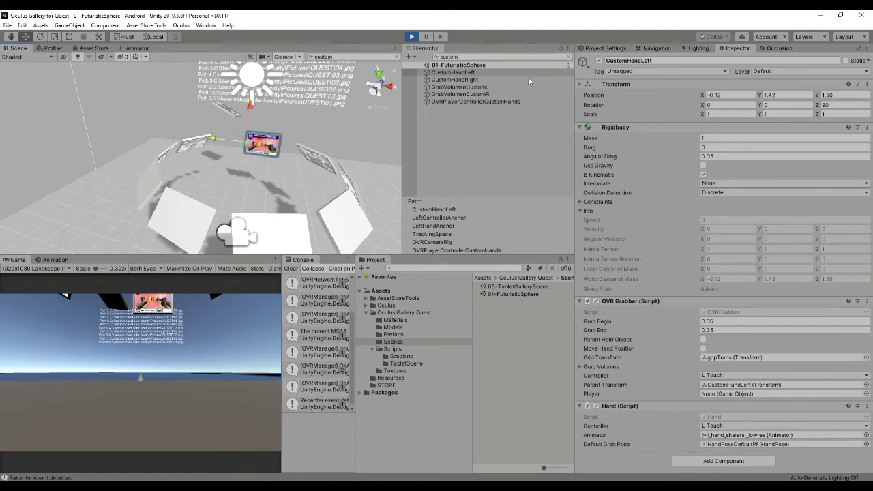
Select CustomHandRight and move it away from the grabbed picture to X position 0.74.
{"action": "left_click", "coordinate": [477, 80]}
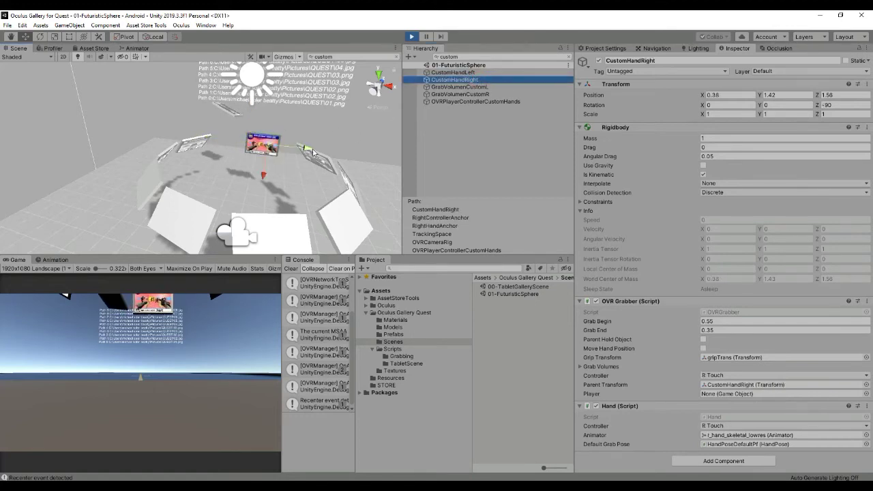
{"action": "left_click_drag", "start_coordinate": [307, 151], "coordinate": [314, 150]}
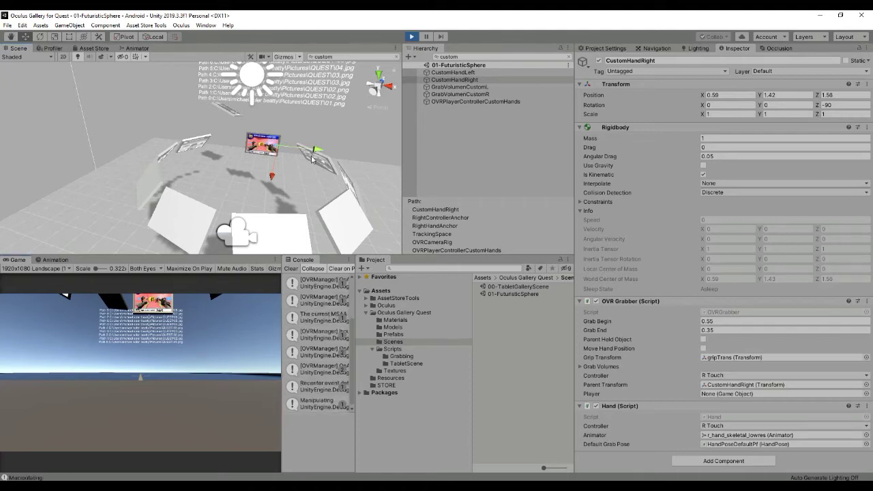
{"action": "mouse_move", "coordinate": [313, 150]}
{"action": "left_mouse_down"}
{"action": "mouse_move", "coordinate": [298, 158]}
{"action": "mouse_move", "coordinate": [321, 153]}
{"action": "left_mouse_up"}
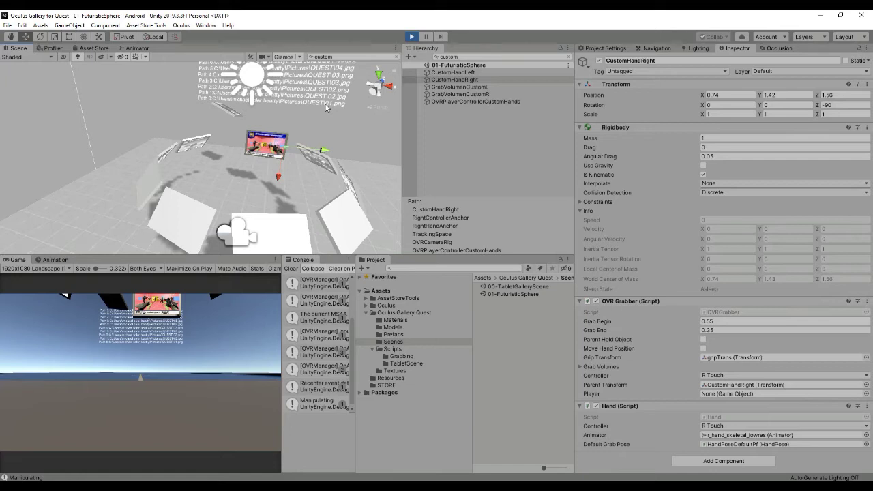
Stop play mode, show the contents of the Oculus Gallery Quest Prefabs folder, and clear the "custom" object filter.
{"action": "left_click", "coordinate": [411, 37]}
{"action": "left_click", "coordinate": [372, 350]}
{"action": "left_click", "coordinate": [372, 350]}
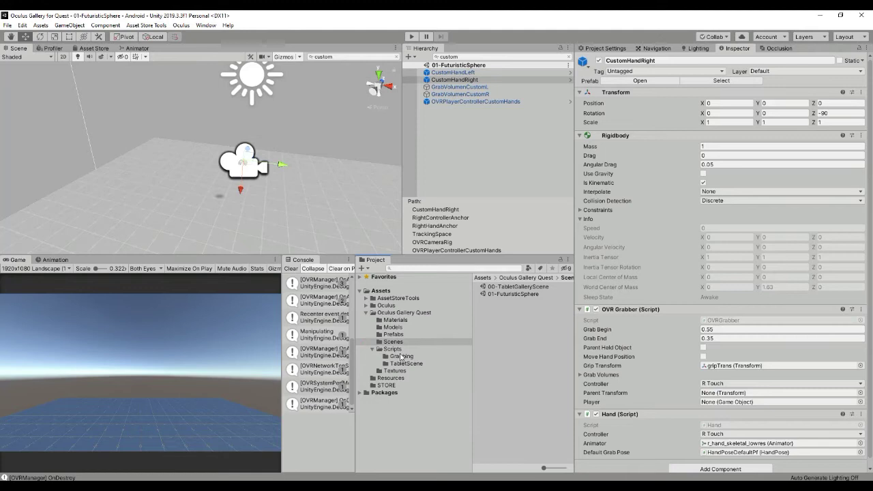
{"action": "left_click", "coordinate": [403, 335]}
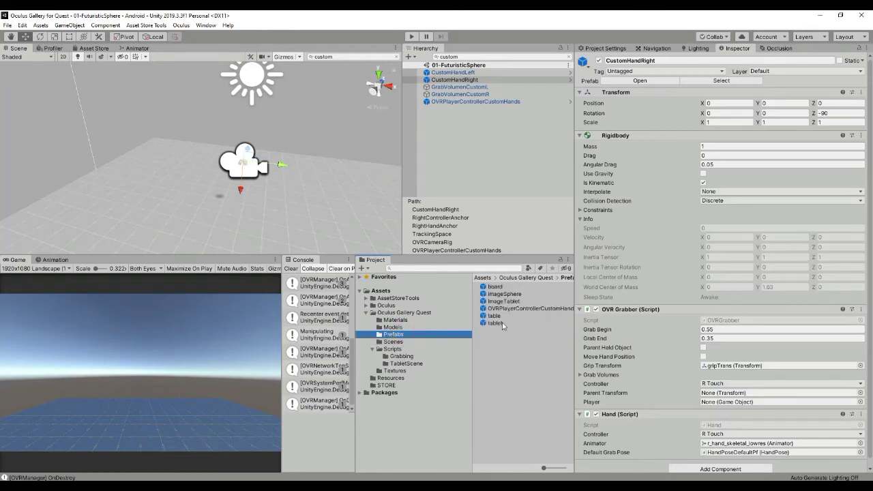
{"action": "left_click", "coordinate": [570, 57]}
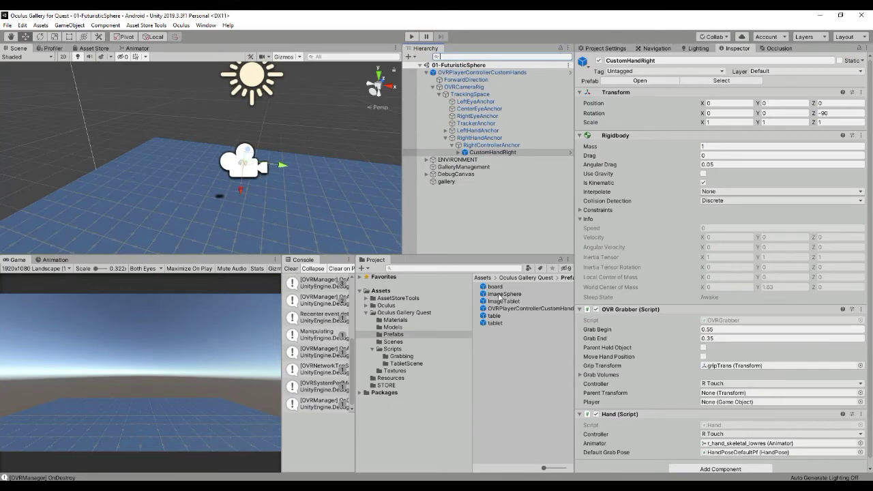
Open the ImageTablet prefab and collapse its Contact Button, Button, Box Collider, Image and Canvas Renderer components.
{"action": "double_click", "coordinate": [499, 301]}
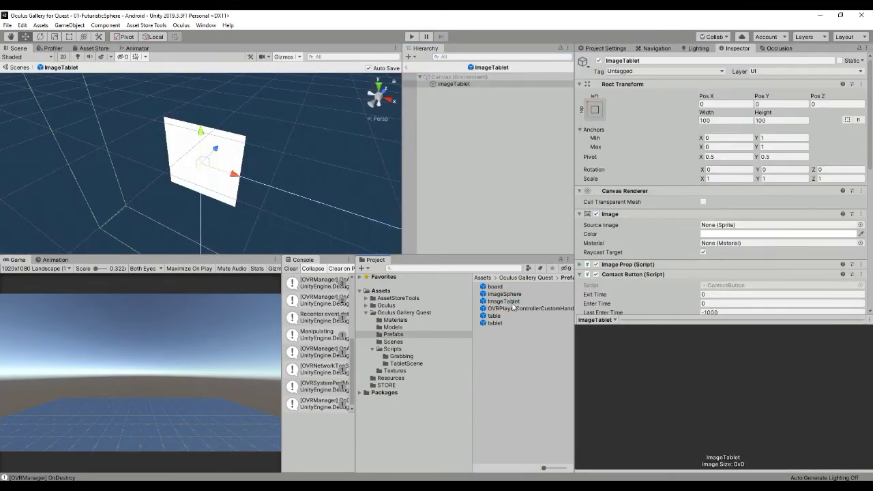
{"action": "scroll", "coordinate": [610, 269], "scroll_direction": "down", "scroll_amount": 10}
{"action": "scroll", "coordinate": [614, 264], "scroll_direction": "up", "scroll_amount": 8}
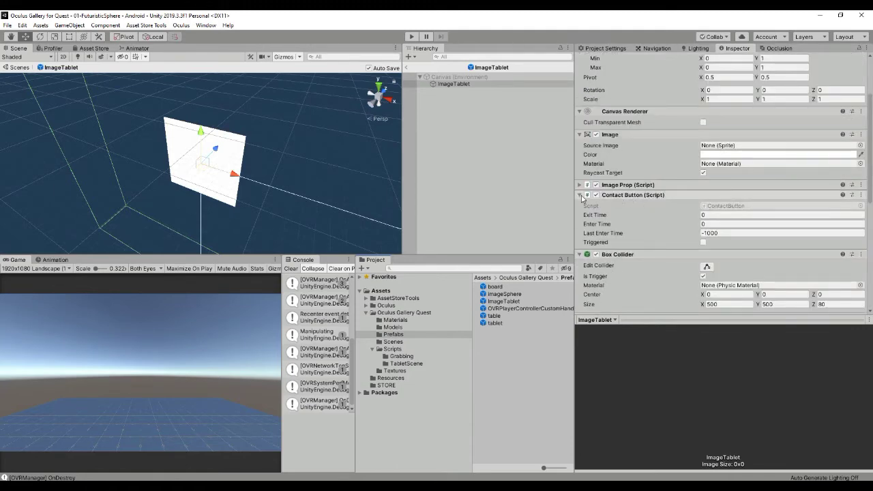
{"action": "left_click", "coordinate": [578, 195]}
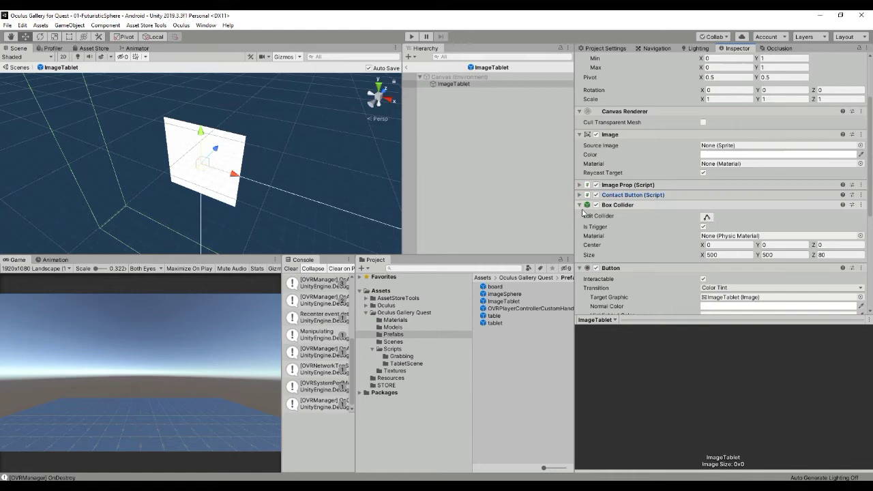
{"action": "left_click", "coordinate": [579, 267]}
{"action": "left_click", "coordinate": [579, 205]}
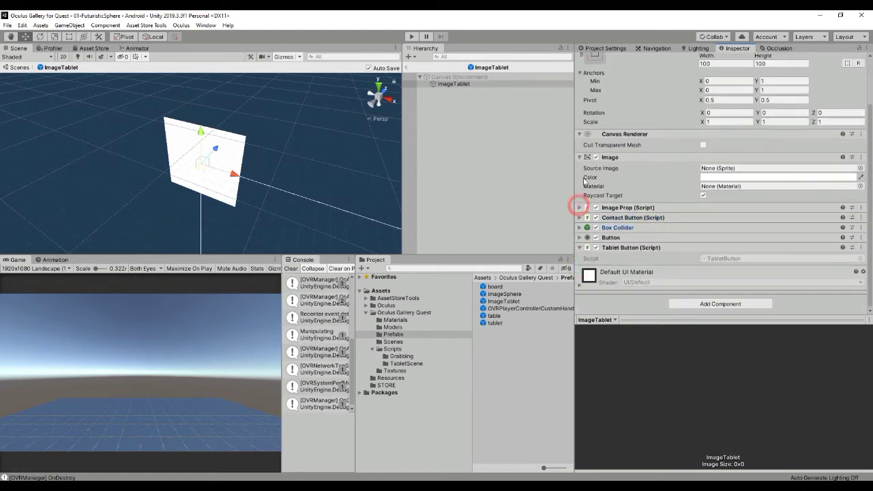
{"action": "left_click", "coordinate": [579, 157]}
{"action": "left_click", "coordinate": [579, 175]}
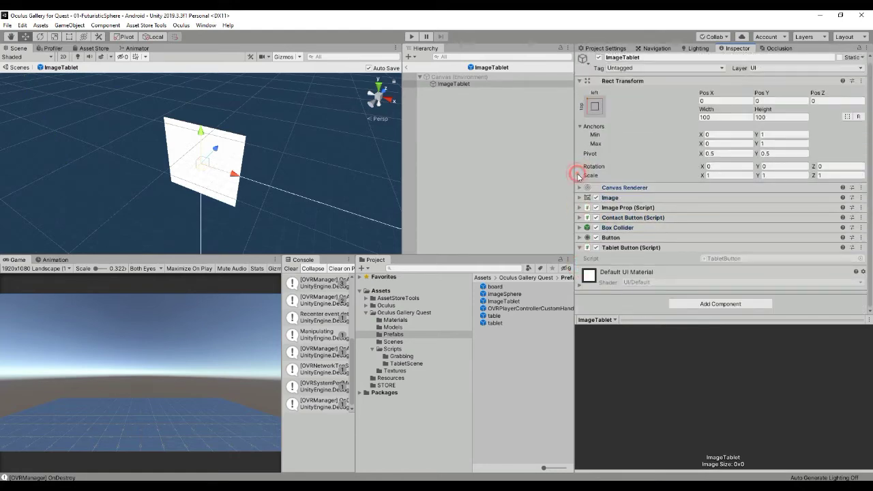
Expand ImageTablet's Image Prop, Contact Button and Button components and examine the button's On Click action.
{"action": "left_click", "coordinate": [627, 209]}
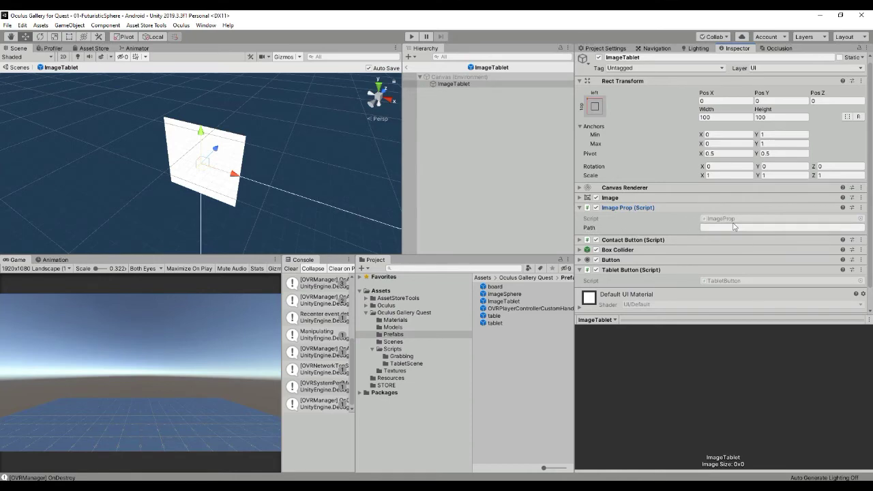
{"action": "left_click", "coordinate": [579, 240]}
{"action": "scroll", "coordinate": [659, 270], "scroll_direction": "down", "scroll_amount": 3}
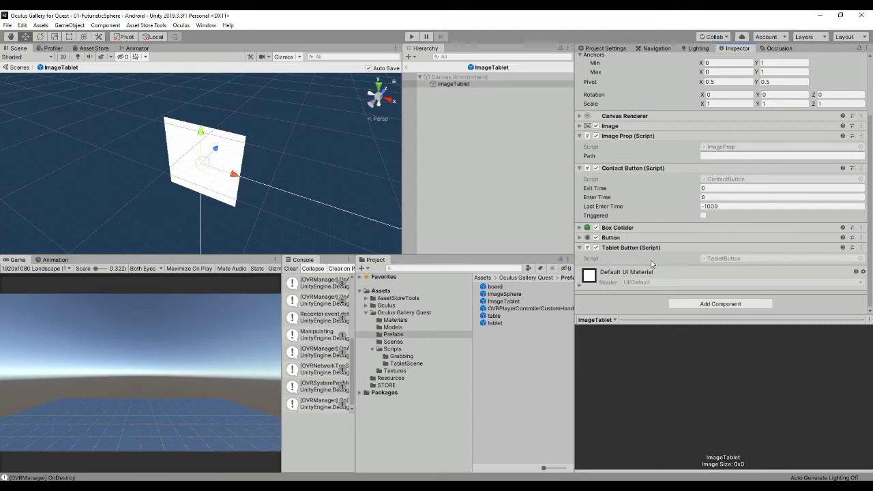
{"action": "left_click", "coordinate": [579, 238]}
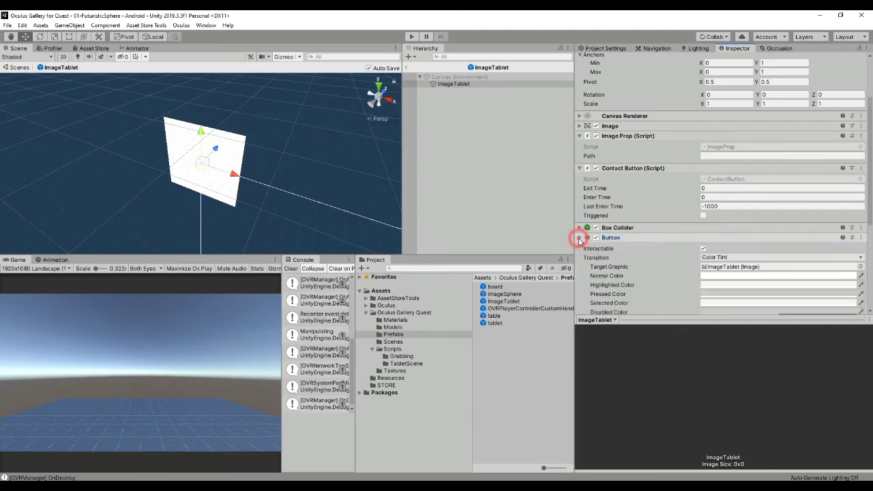
{"action": "scroll", "coordinate": [704, 204], "scroll_direction": "down", "scroll_amount": 7}
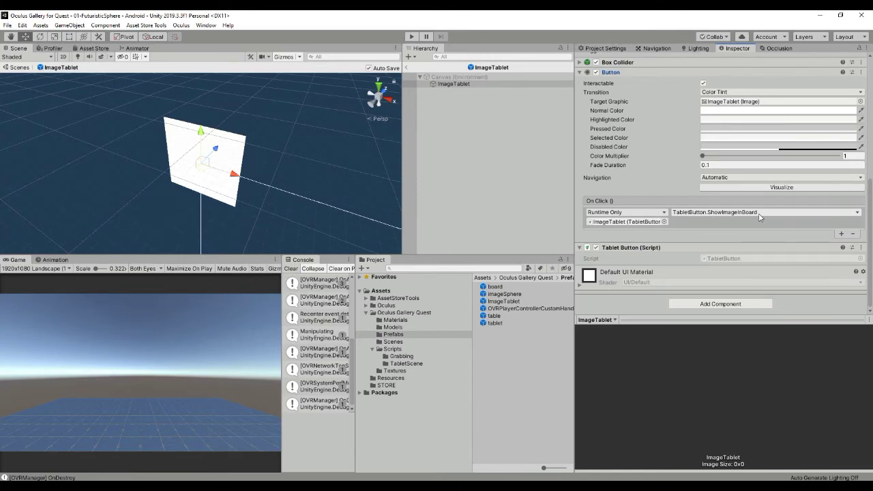
Open the 00-TabletGalleryScene scene from the Oculus Gallery Quest Scenes folder.
{"action": "left_click", "coordinate": [412, 38]}
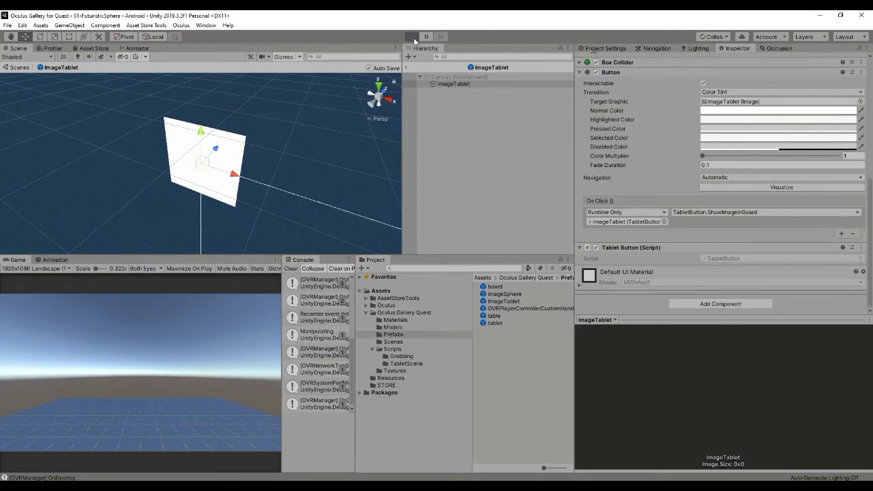
{"action": "left_click", "coordinate": [411, 37]}
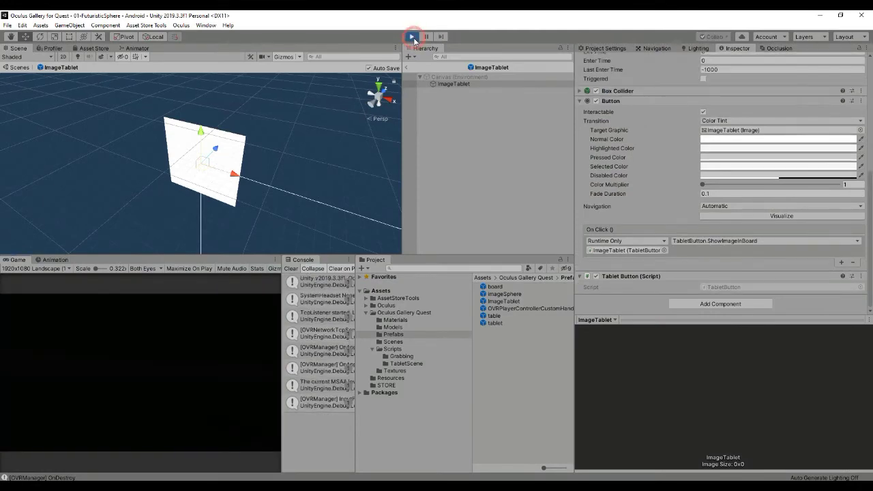
{"action": "left_click", "coordinate": [393, 342]}
{"action": "double_click", "coordinate": [518, 287]}
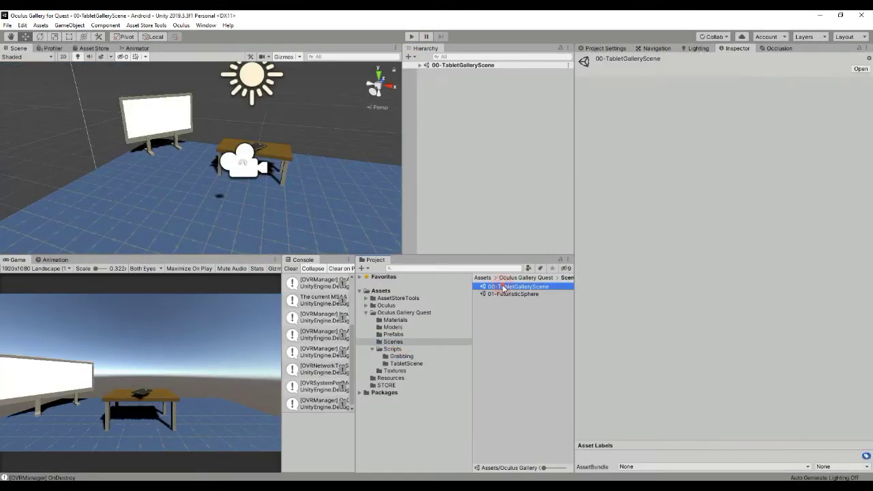
Run the tablet gallery scene, examine the tablet on the table and the board, and stop play mode.
{"action": "left_click", "coordinate": [412, 37]}
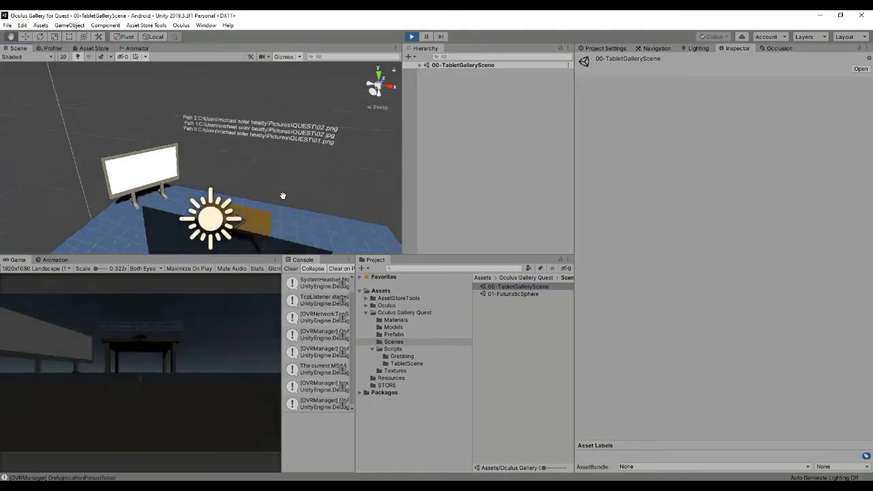
{"action": "scroll", "coordinate": [277, 139], "scroll_direction": "down", "scroll_amount": 5}
{"action": "scroll", "coordinate": [277, 139], "scroll_direction": "up", "scroll_amount": 4}
{"action": "middle_click_drag", "start_coordinate": [261, 221], "coordinate": [265, 164]}
{"action": "scroll", "coordinate": [266, 164], "scroll_direction": "up", "scroll_amount": 3}
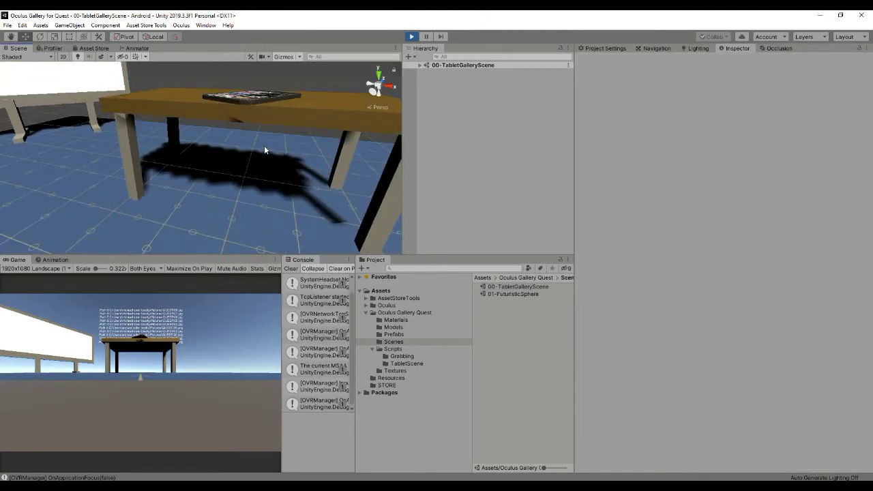
{"action": "scroll", "coordinate": [265, 148], "scroll_direction": "down", "scroll_amount": 4}
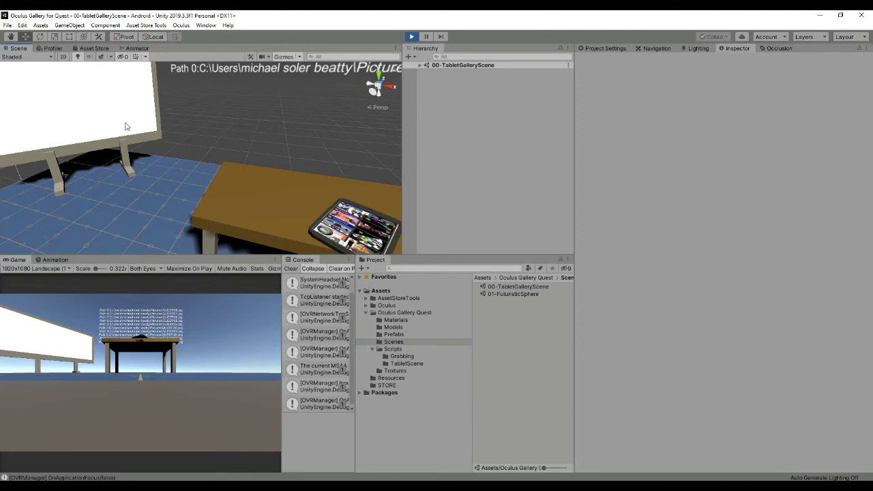
{"action": "left_click", "coordinate": [412, 37]}
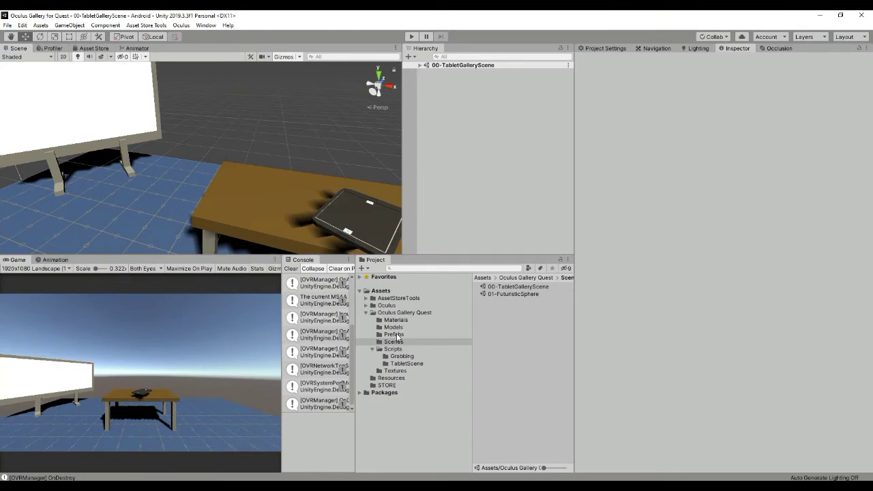
Open the imageSphere prefab from the Prefabs folder and collapse its Rigidbody to examine the Object Grabbing settings.
{"action": "left_click", "coordinate": [394, 334]}
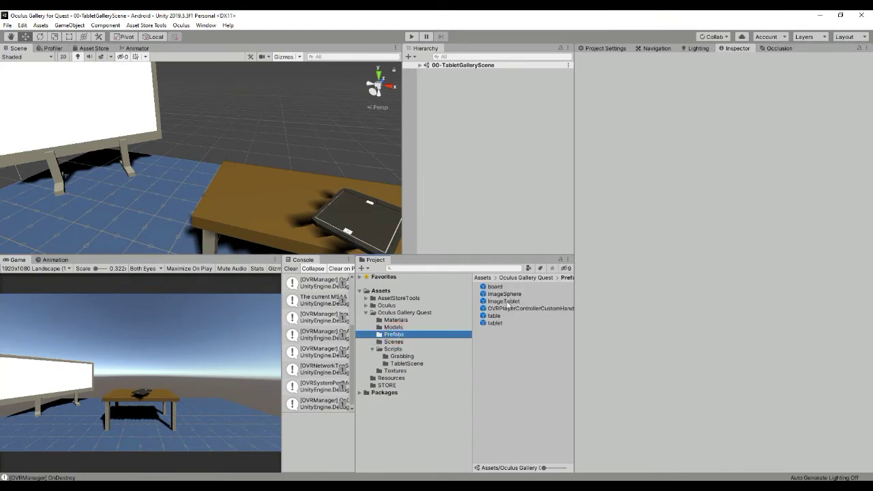
{"action": "double_click", "coordinate": [507, 295]}
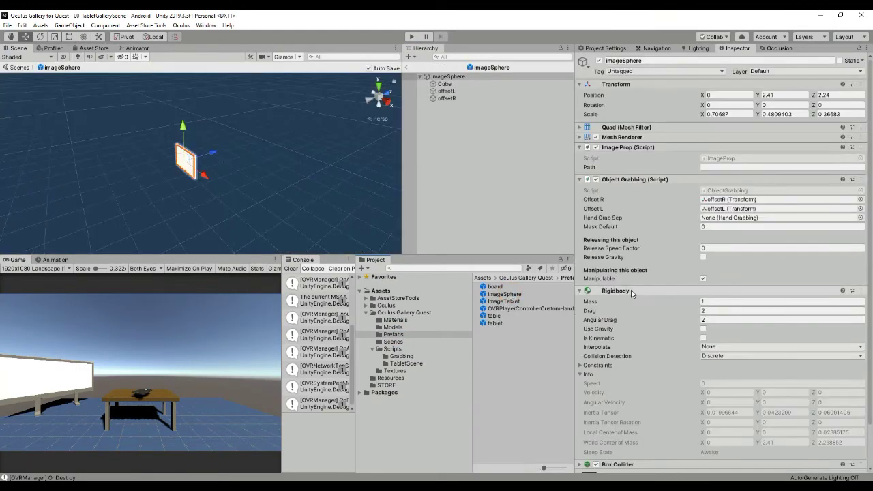
{"action": "scroll", "coordinate": [619, 267], "scroll_direction": "down", "scroll_amount": 3}
{"action": "left_click", "coordinate": [580, 244]}
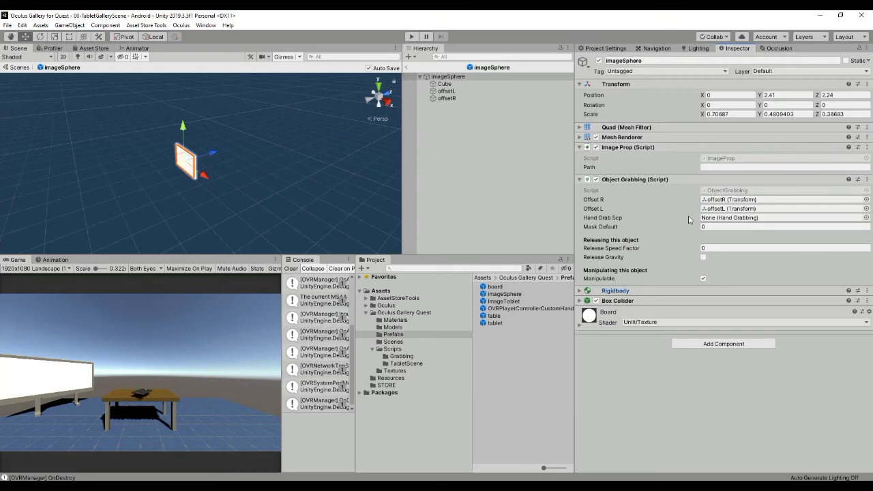
Open the 01-FuturisticSphere scene from the Scenes folder.
{"action": "left_click", "coordinate": [411, 37]}
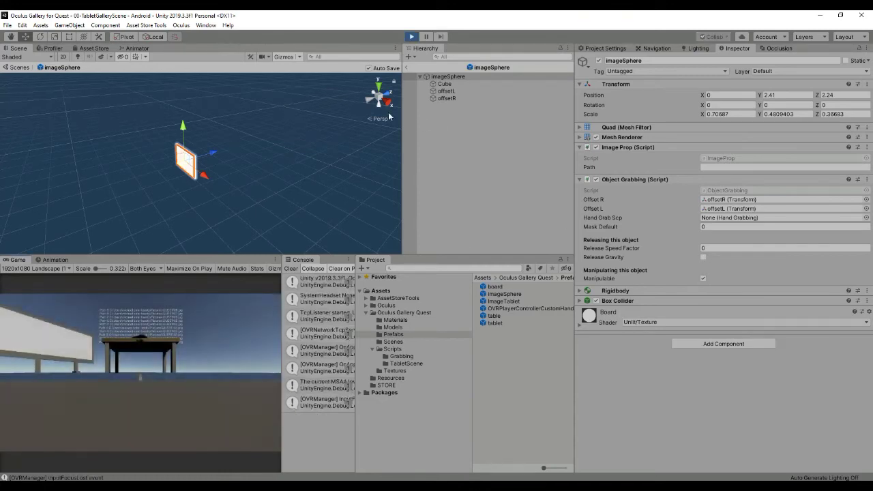
{"action": "left_click", "coordinate": [411, 37]}
{"action": "left_click", "coordinate": [392, 341]}
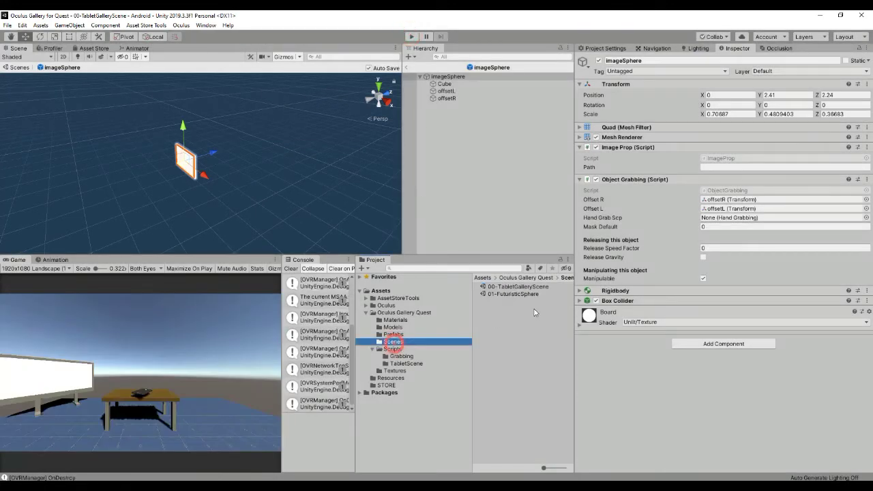
{"action": "double_click", "coordinate": [521, 293]}
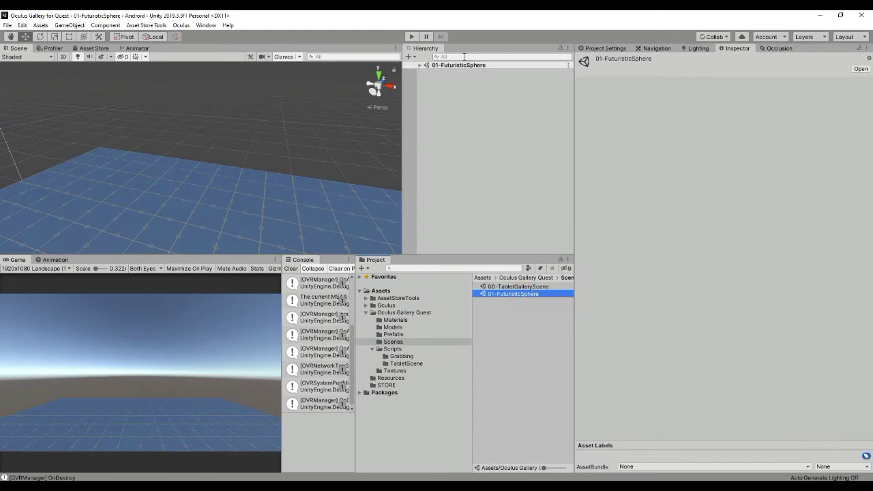
Filter the futuristic sphere scene's objects by "custom" and start play mode.
{"action": "left_click", "coordinate": [463, 56]}
{"action": "type", "text": "custom"}
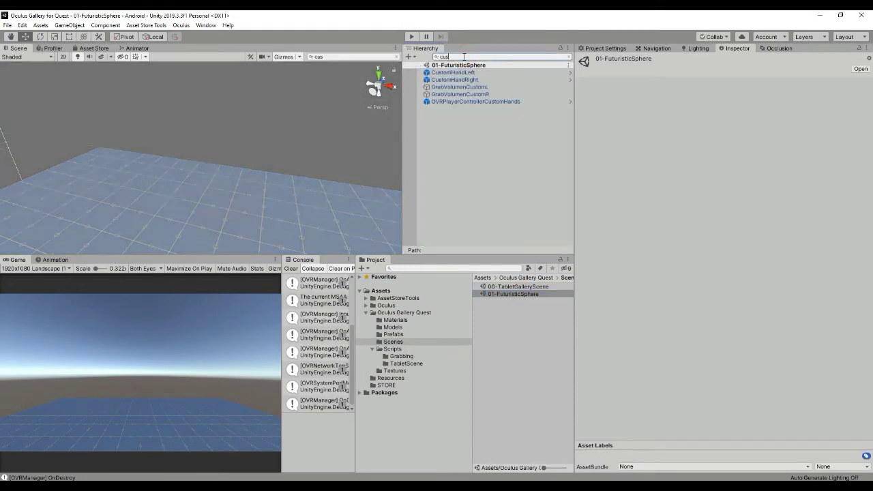
{"action": "left_click", "coordinate": [409, 37]}
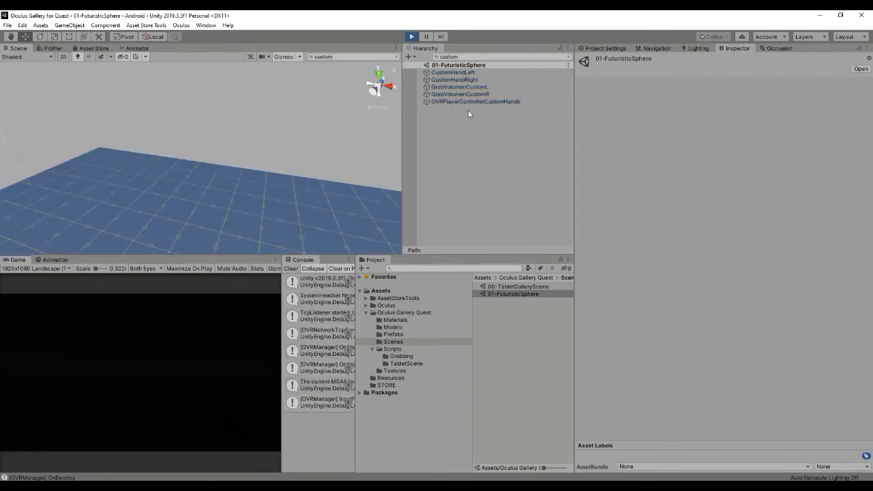
Bring the ring of pictures into view and select one to examine its Image Prop and Object Grabbing components.
{"action": "left_click", "coordinate": [453, 73]}
{"action": "left_click", "coordinate": [454, 79], "text": "shift"}
{"action": "middle_click_drag", "start_coordinate": [266, 182], "coordinate": [237, 161]}
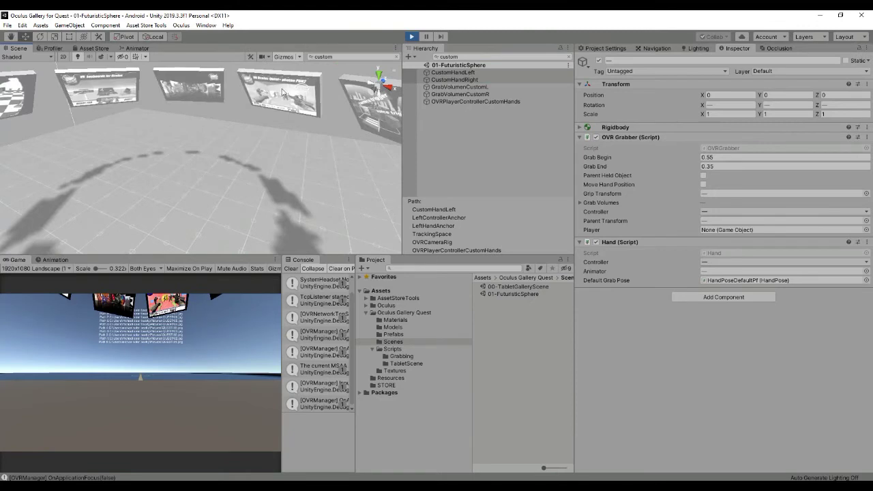
{"action": "left_click", "coordinate": [282, 92]}
{"action": "scroll", "coordinate": [704, 244], "scroll_direction": "down", "scroll_amount": 2}
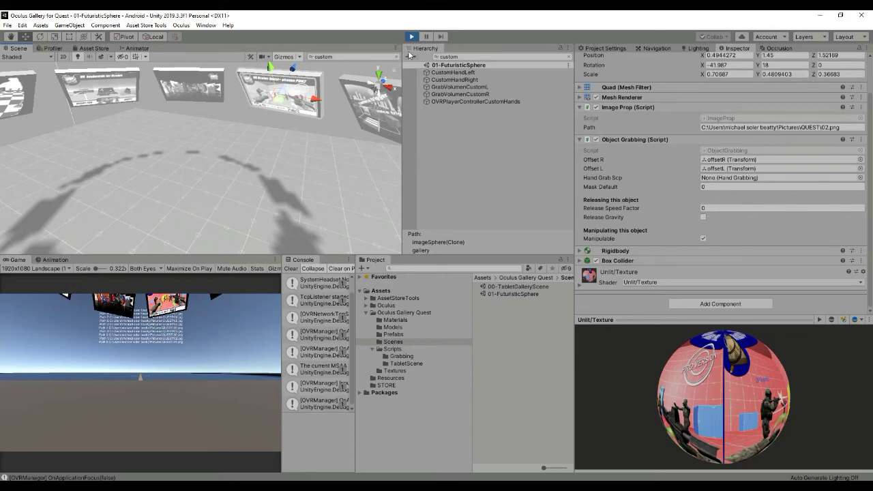
Select CustomHandLeft and CustomHandRight together and move them onto a ring picture at about X 0.51, Y 1.47, Z 1.49.
{"action": "left_click", "coordinate": [455, 72]}
{"action": "left_click", "coordinate": [454, 80], "text": "shift"}
{"action": "key", "text": "f"}
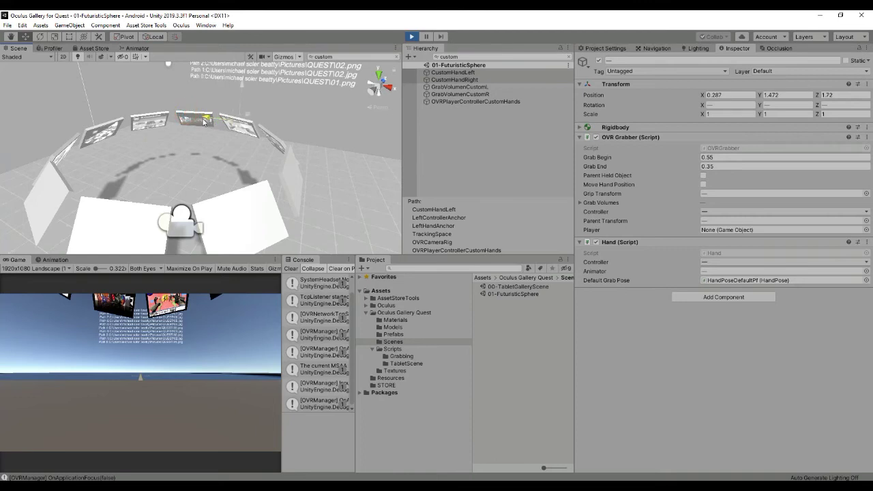
{"action": "left_click_drag", "start_coordinate": [204, 121], "coordinate": [253, 116]}
Move CustomHandLeft alone to about X 0.06 and CustomHandRight alone to about X 0.48 while both hold the picture.
{"action": "left_click", "coordinate": [453, 72]}
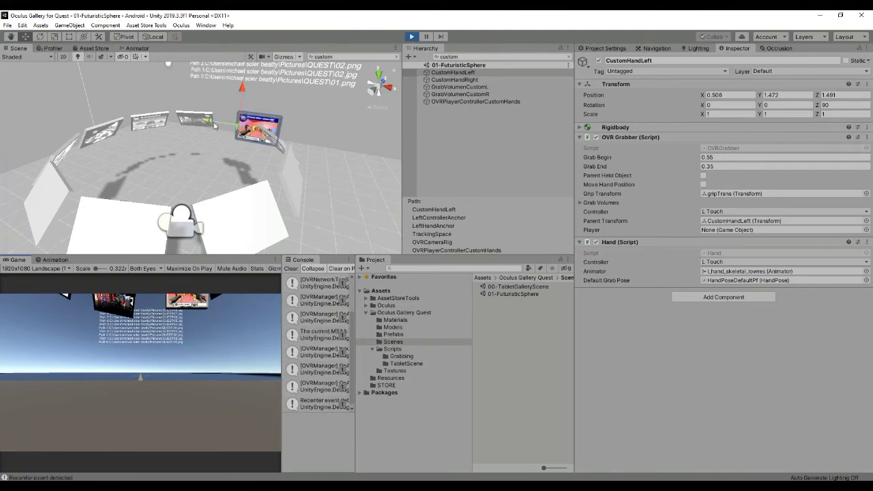
{"action": "left_click_drag", "start_coordinate": [215, 124], "coordinate": [194, 123]}
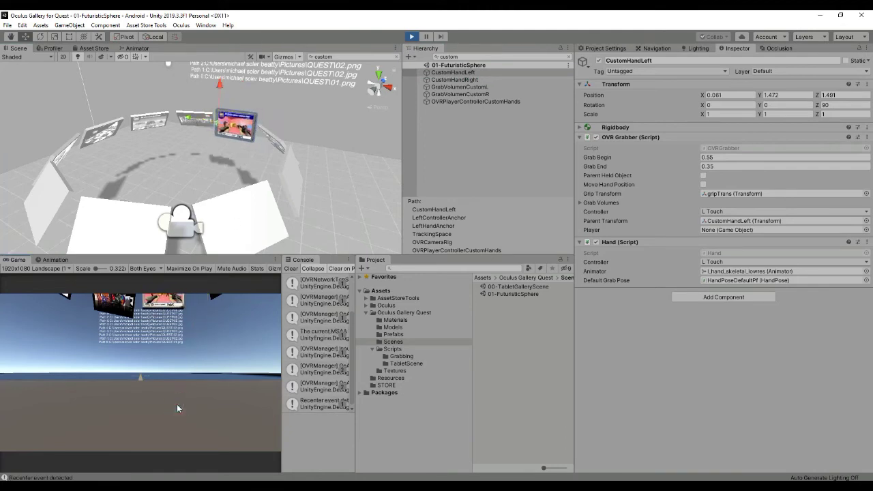
{"action": "left_click", "coordinate": [436, 80]}
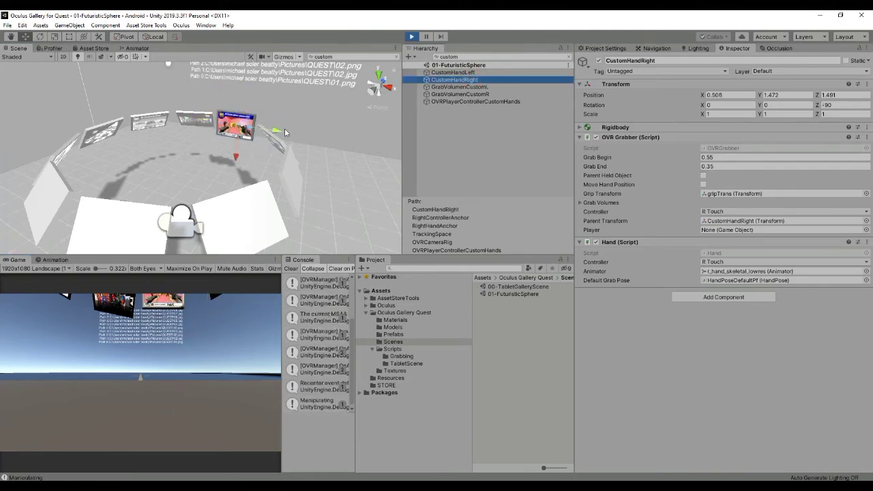
{"action": "left_click_drag", "start_coordinate": [286, 133], "coordinate": [283, 136]}
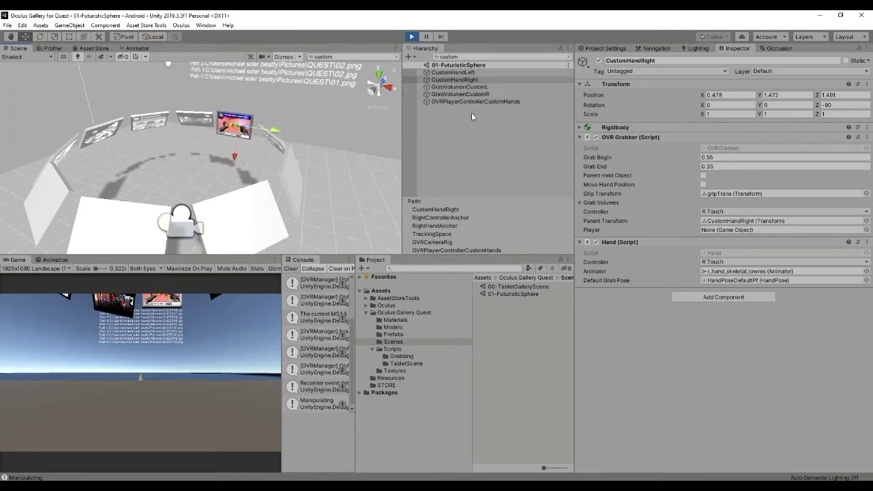
Turn off Manipulating on GrabVolumenCustomL and move CustomHandRight away from the picture to X 0.81.
{"action": "left_click", "coordinate": [225, 120]}
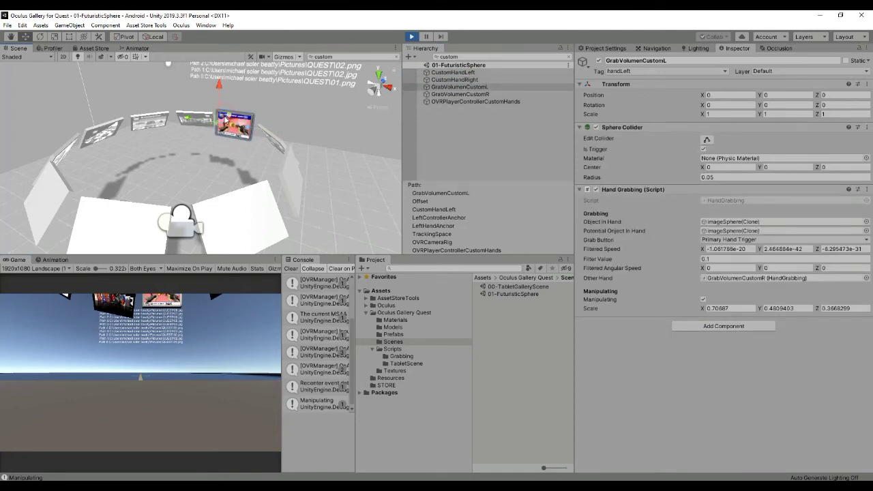
{"action": "left_click", "coordinate": [703, 300]}
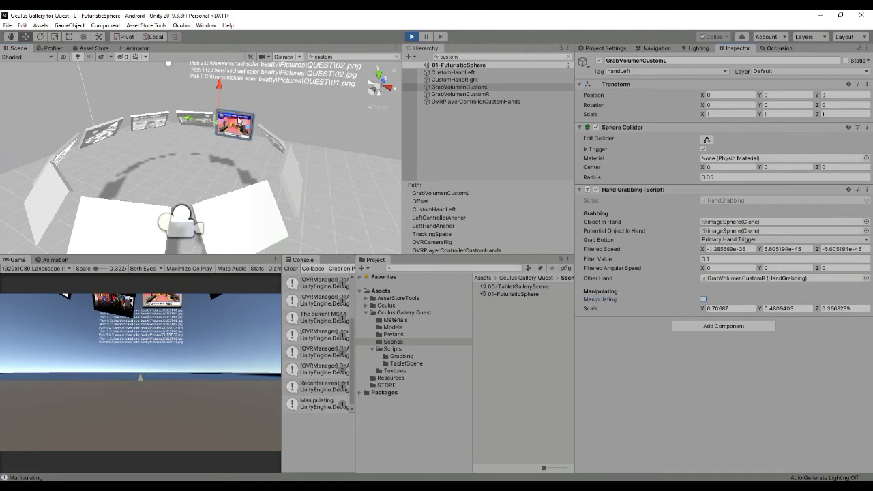
{"action": "left_click", "coordinate": [456, 80]}
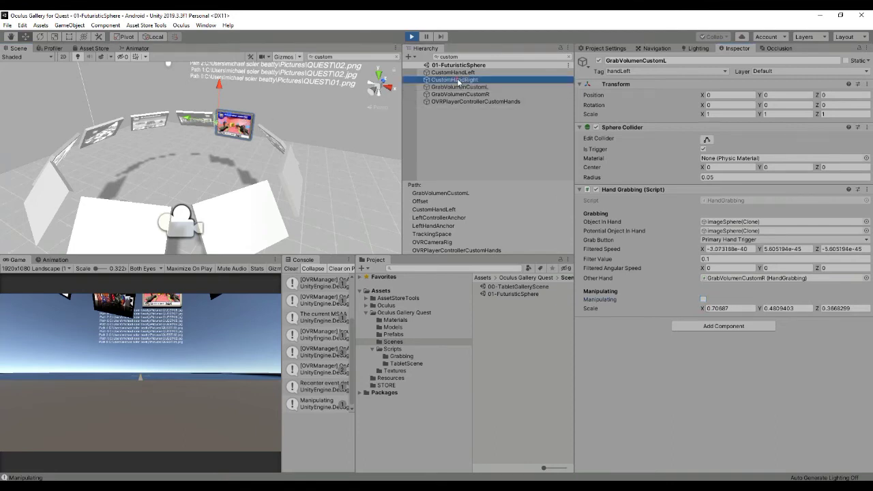
{"action": "mouse_move", "coordinate": [277, 133]}
{"action": "left_mouse_down"}
{"action": "mouse_move", "coordinate": [297, 139]}
{"action": "mouse_move", "coordinate": [274, 138]}
{"action": "mouse_move", "coordinate": [290, 140]}
{"action": "left_mouse_up"}
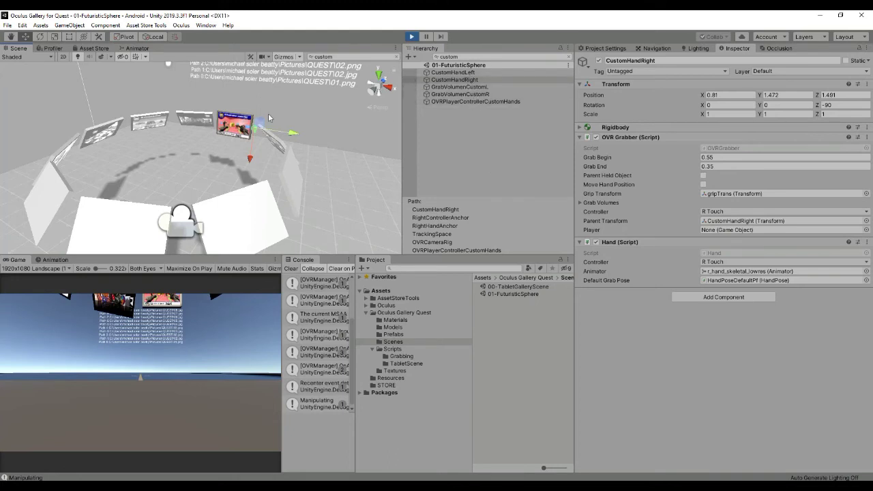
Clear the hierarchy filter, select the imageSphere(Clone) held by GrabVolumenCustomL and turn on its Release Gravity option to test dropping the picture.
{"action": "left_click", "coordinate": [460, 87]}
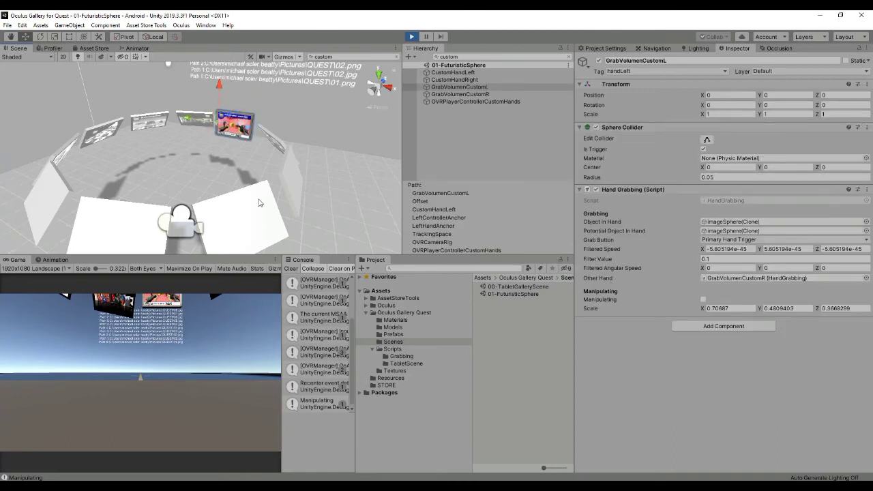
{"action": "left_click", "coordinate": [239, 138]}
{"action": "left_click", "coordinate": [240, 127]}
{"action": "left_click", "coordinate": [570, 57]}
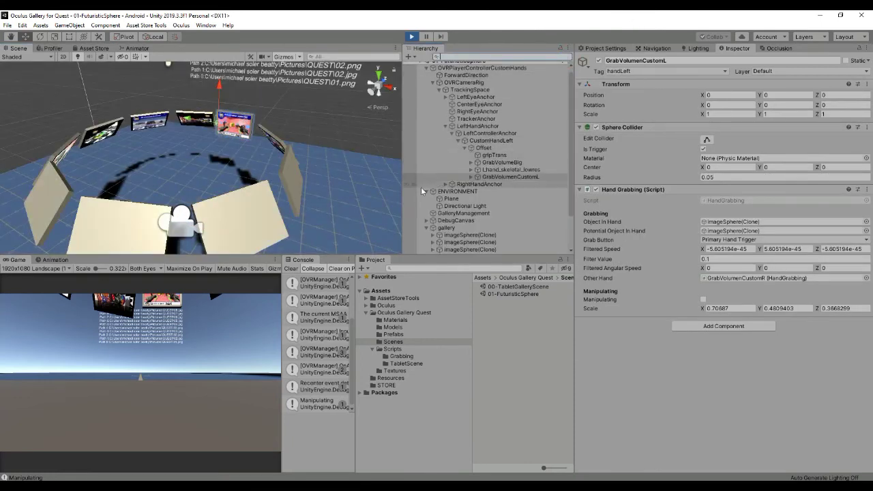
{"action": "left_click", "coordinate": [508, 184]}
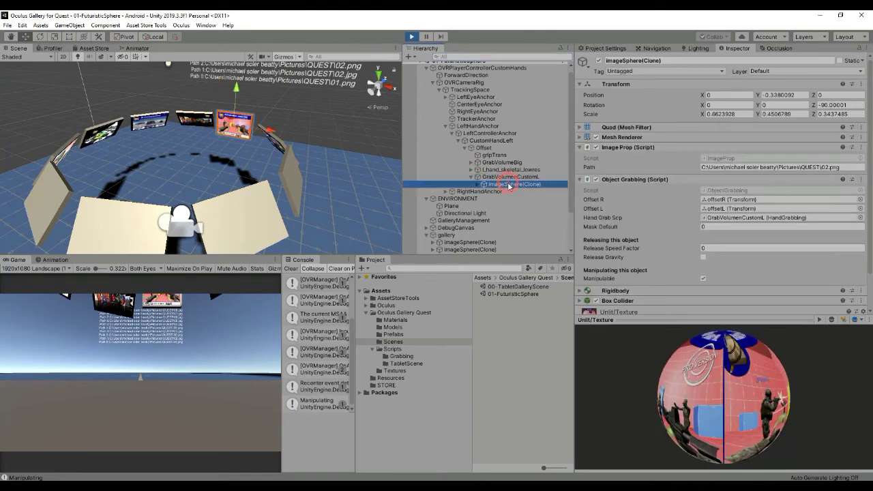
{"action": "scroll", "coordinate": [705, 208], "scroll_direction": "down", "scroll_amount": 3}
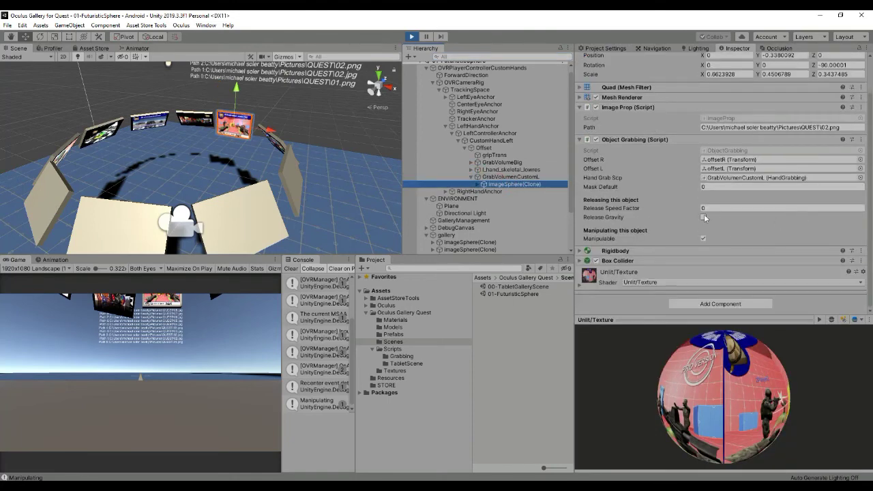
{"action": "left_click", "coordinate": [703, 217]}
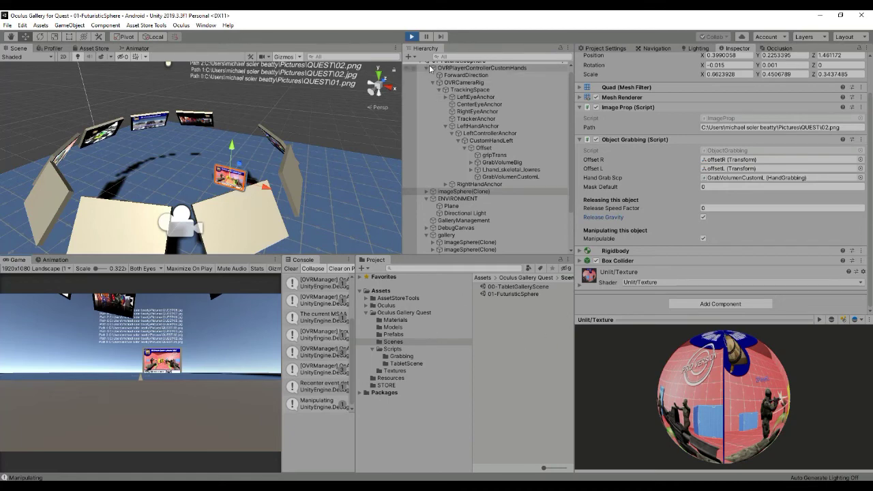
Stop play mode and select the HandGrabbing script in the Scripts/Grabbing folder to view its code.
{"action": "left_click", "coordinate": [405, 350]}
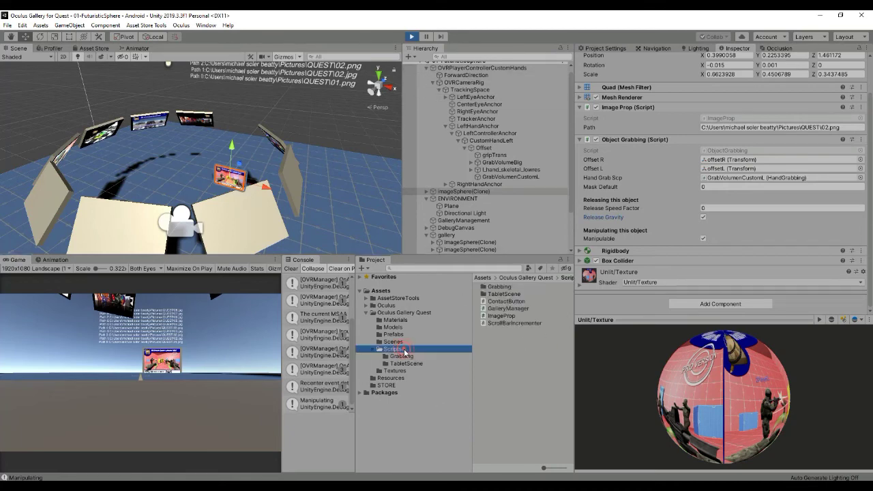
{"action": "left_click", "coordinate": [411, 36]}
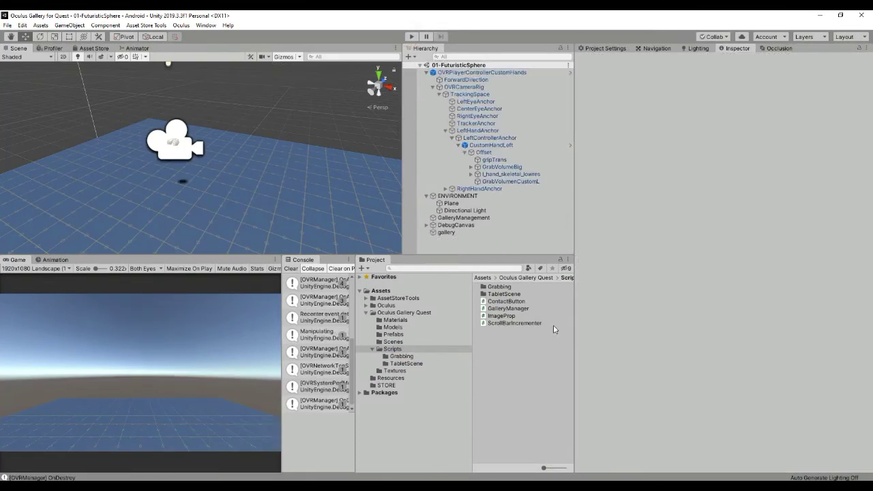
{"action": "double_click", "coordinate": [500, 287]}
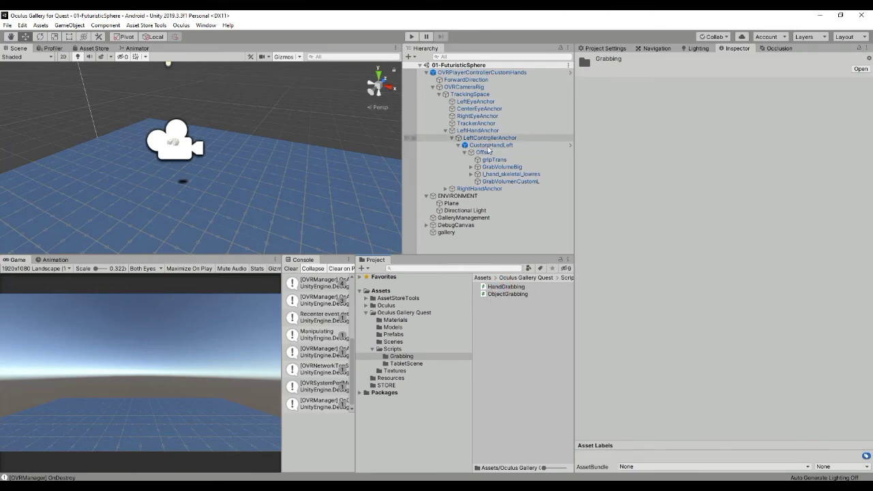
{"action": "left_click", "coordinate": [503, 292]}
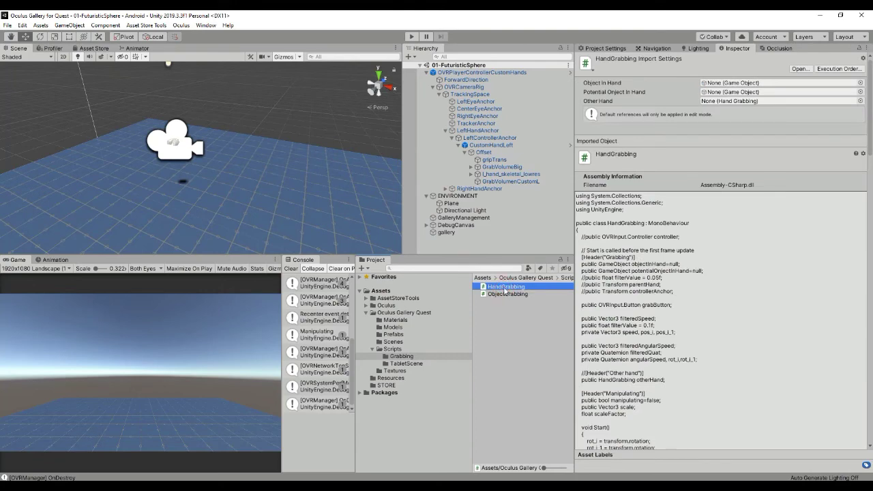
Examine the Hand Grabbing component on GrabVolumenCustomL, then expand RightHandAnchor down to GrabVolumenCustomR and examine the same component there.
{"action": "left_click", "coordinate": [510, 182]}
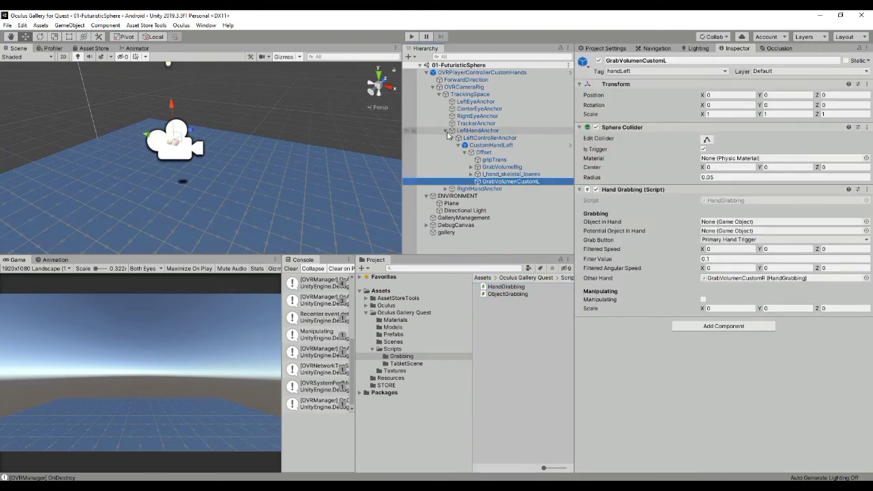
{"action": "left_click", "coordinate": [445, 188]}
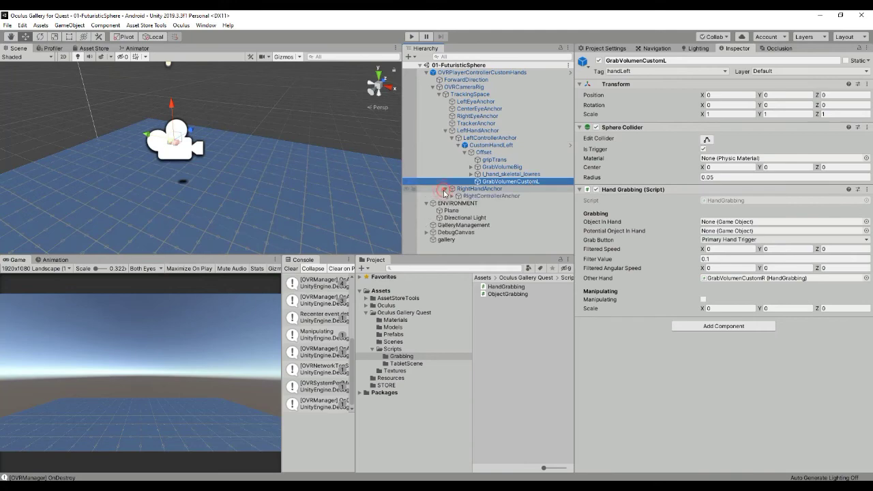
{"action": "left_click", "coordinate": [450, 196]}
{"action": "left_click", "coordinate": [458, 204]}
{"action": "left_click", "coordinate": [464, 210]}
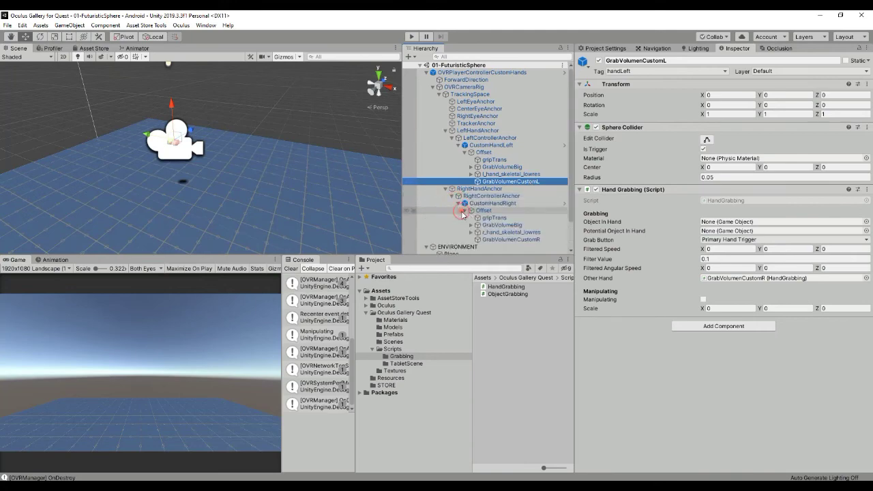
{"action": "left_click", "coordinate": [496, 240]}
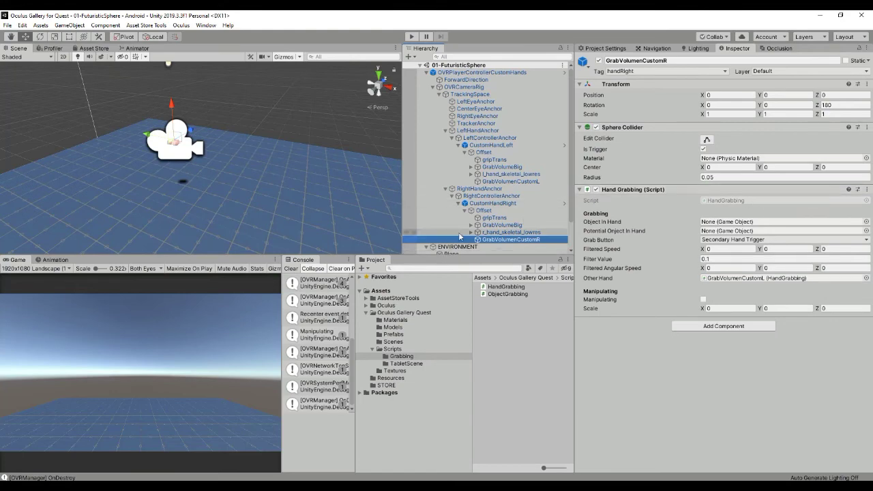
View the ObjectGrabbing script's code and examine the Object Grabbing component on the tablet prefab.
{"action": "scroll", "coordinate": [461, 236], "scroll_direction": "down", "scroll_amount": 2}
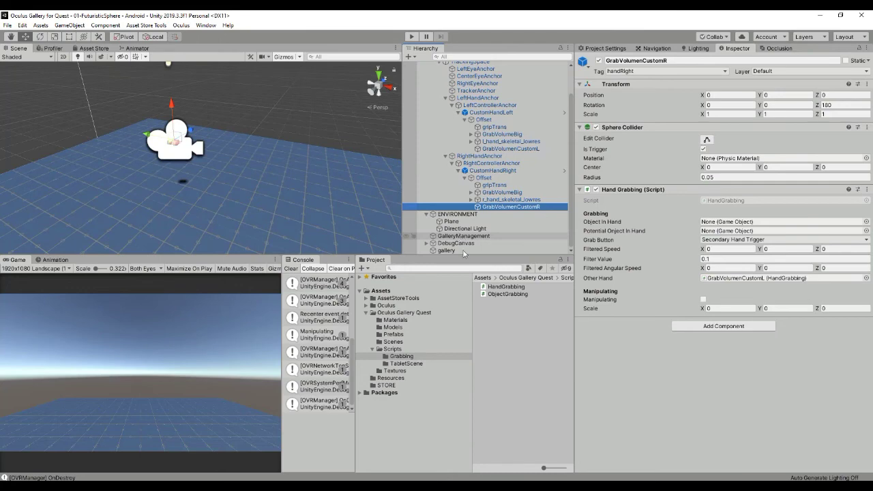
{"action": "left_click", "coordinate": [501, 294]}
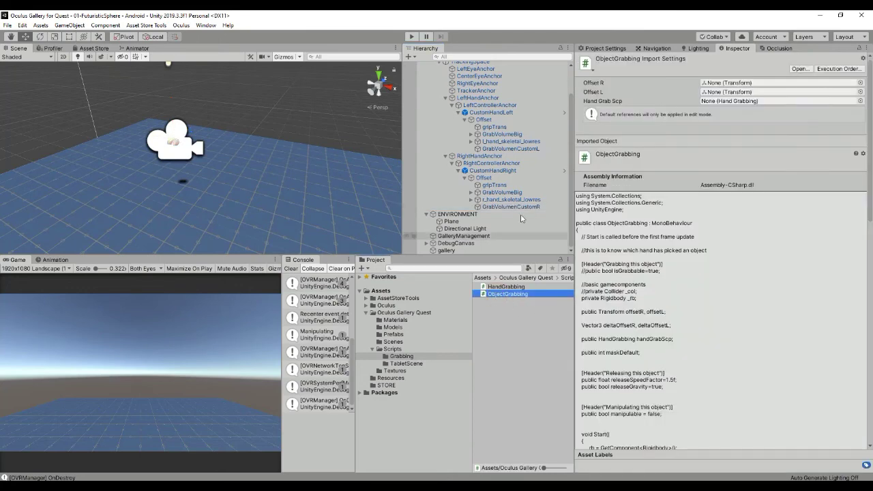
{"action": "left_click", "coordinate": [393, 334]}
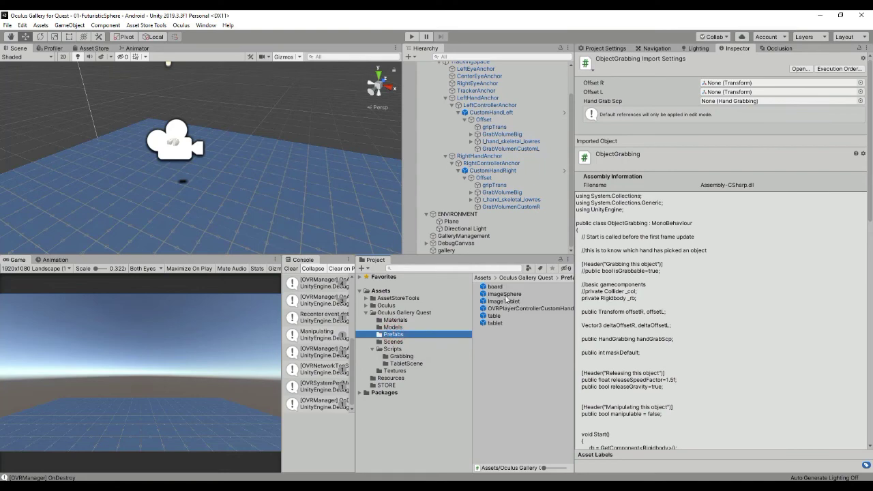
{"action": "left_click", "coordinate": [497, 323]}
{"action": "scroll", "coordinate": [634, 284], "scroll_direction": "down", "scroll_amount": 2}
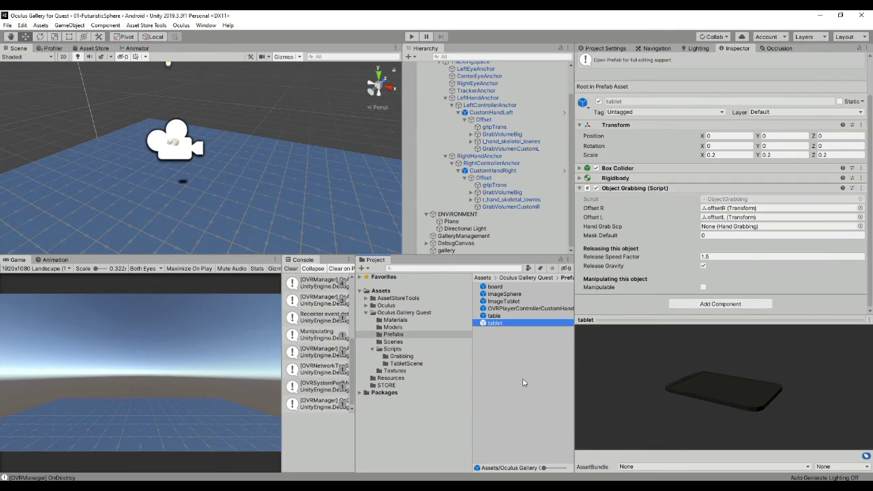
Look through the Grabbing and TabletScene script folders and view the GalleryManager script in the Scripts folder.
{"action": "left_click", "coordinate": [398, 357]}
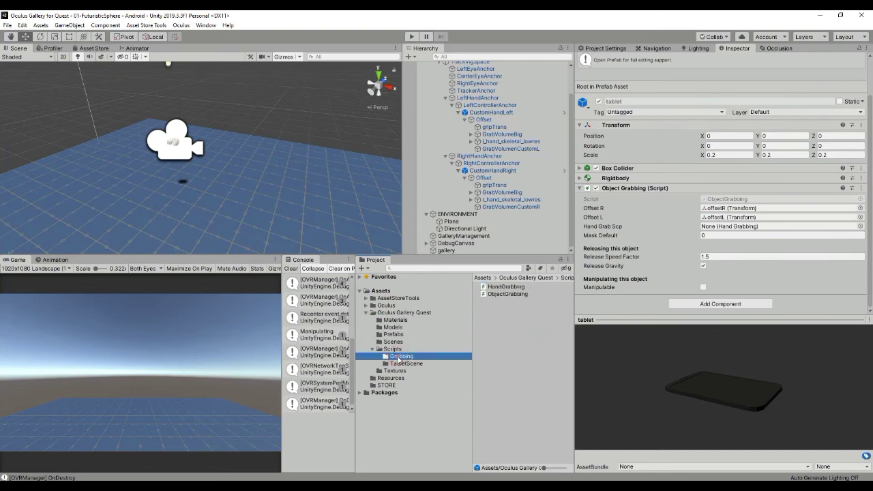
{"action": "left_click", "coordinate": [411, 364]}
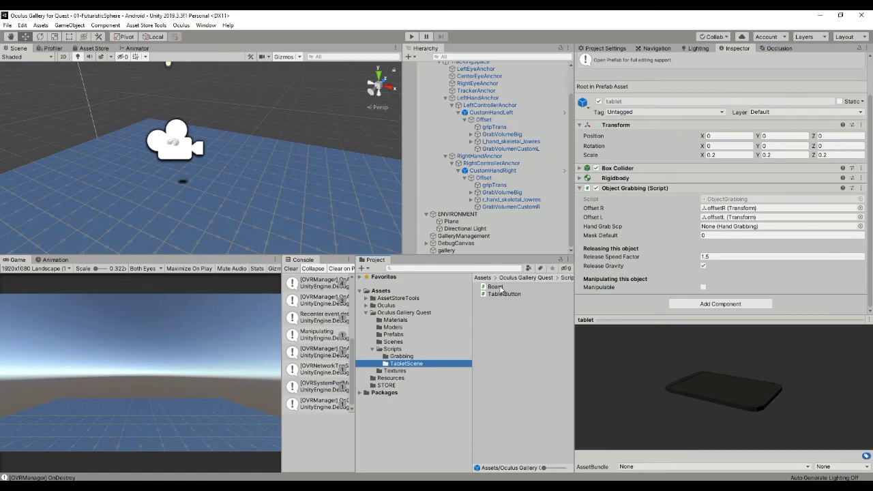
{"action": "left_click", "coordinate": [400, 349]}
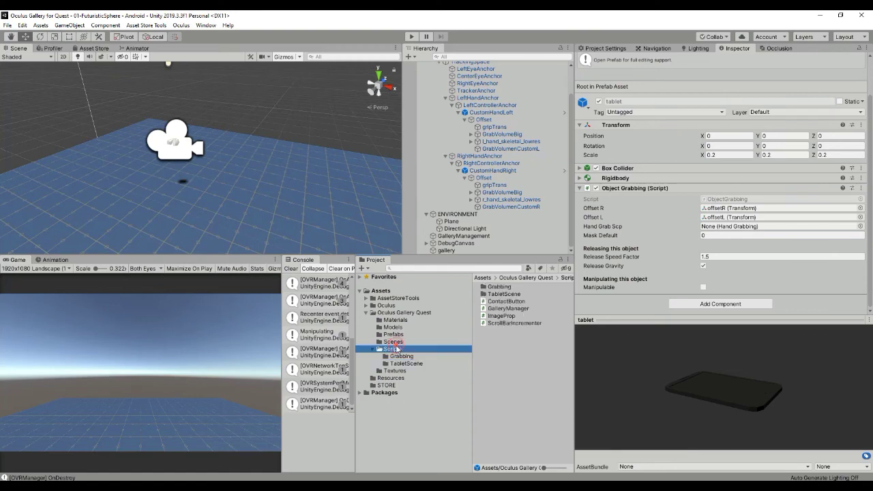
{"action": "left_click", "coordinate": [531, 309]}
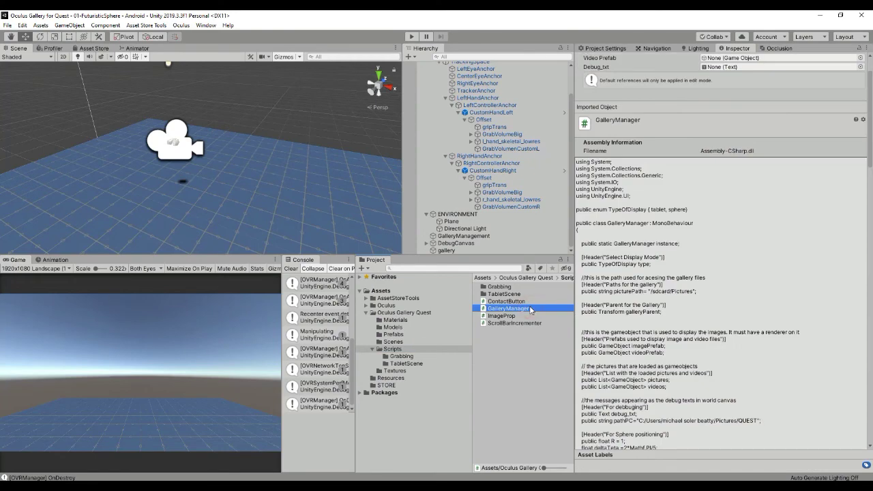
Collapse OVRPlayerControllerCustomHands and ENVIRONMENT in the hierarchy and select GalleryManagement to examine its Gallery Manager component.
{"action": "scroll", "coordinate": [436, 103], "scroll_direction": "up", "scroll_amount": 2}
{"action": "left_click", "coordinate": [427, 72]}
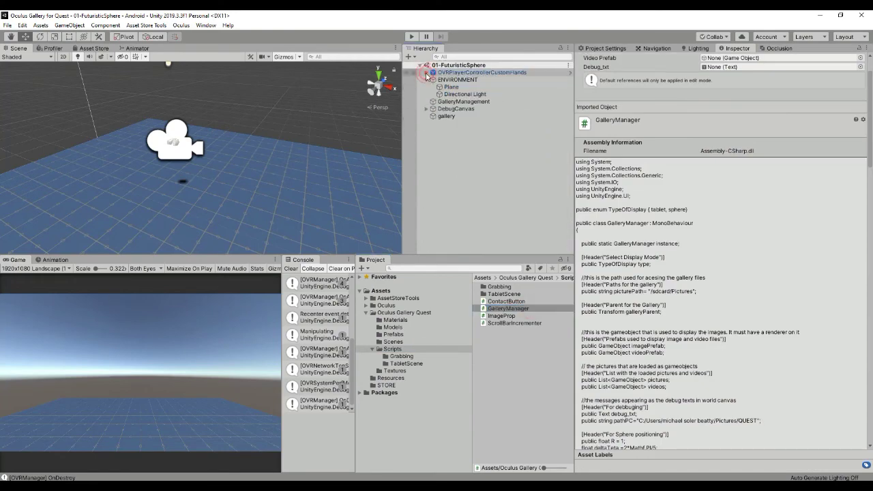
{"action": "left_click", "coordinate": [426, 80]}
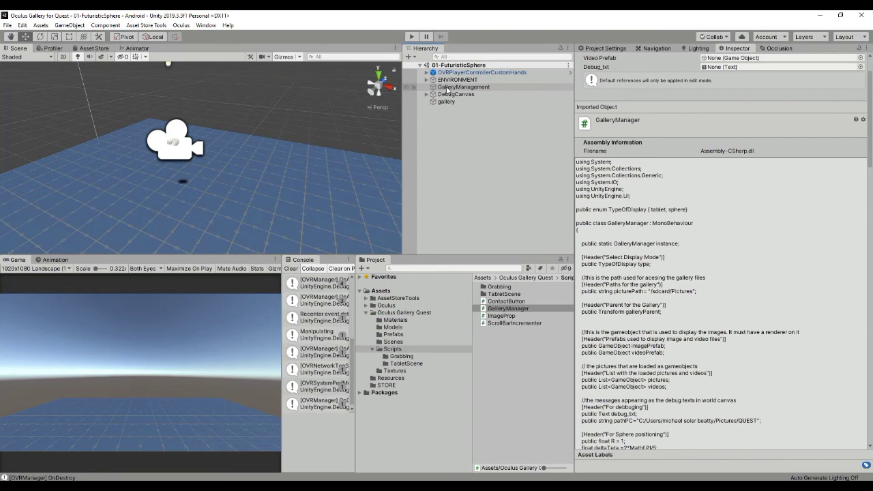
{"action": "left_click", "coordinate": [447, 87]}
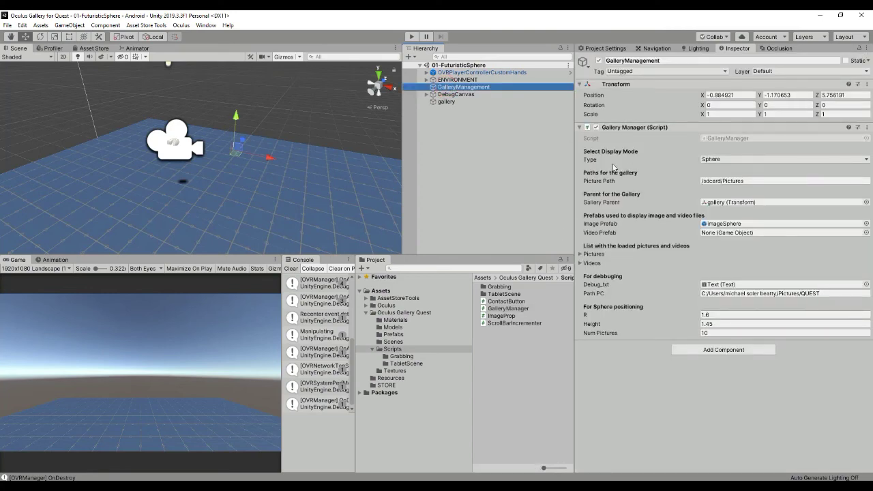
Review the Gallery Manager's Tablet and Sphere display types and choose Sphere.
{"action": "left_click", "coordinate": [712, 159]}
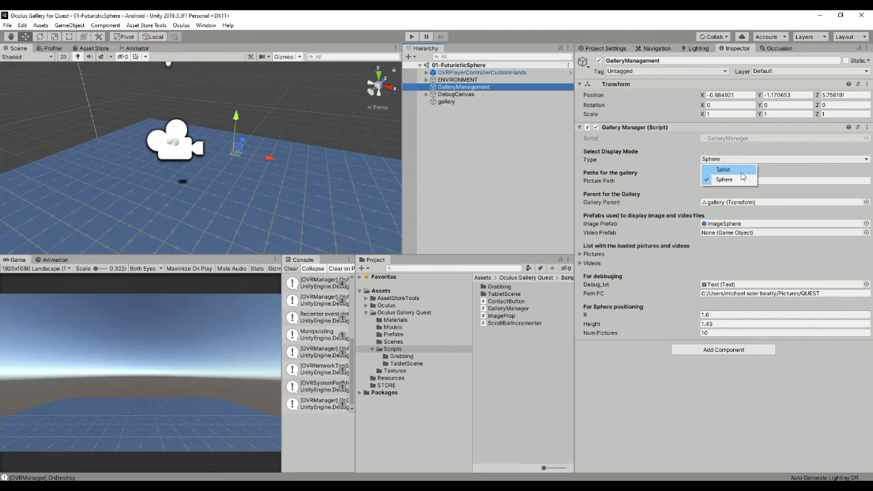
{"action": "left_click", "coordinate": [588, 203]}
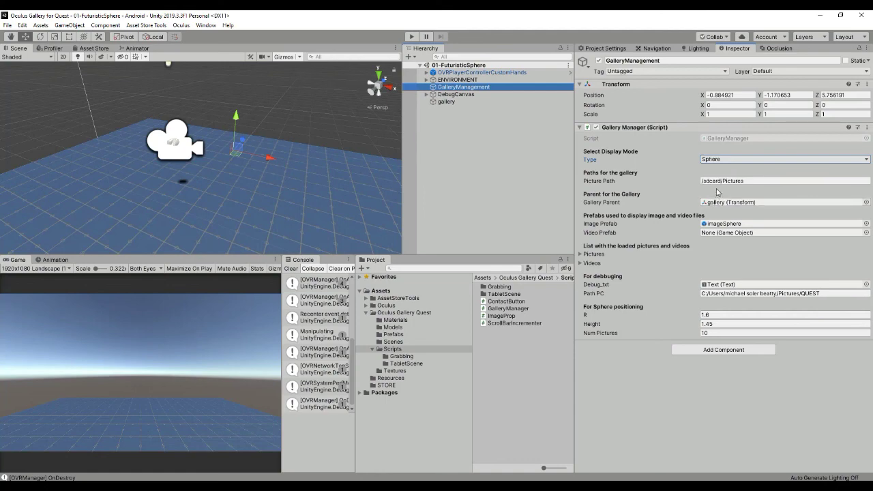
{"action": "left_click", "coordinate": [728, 159]}
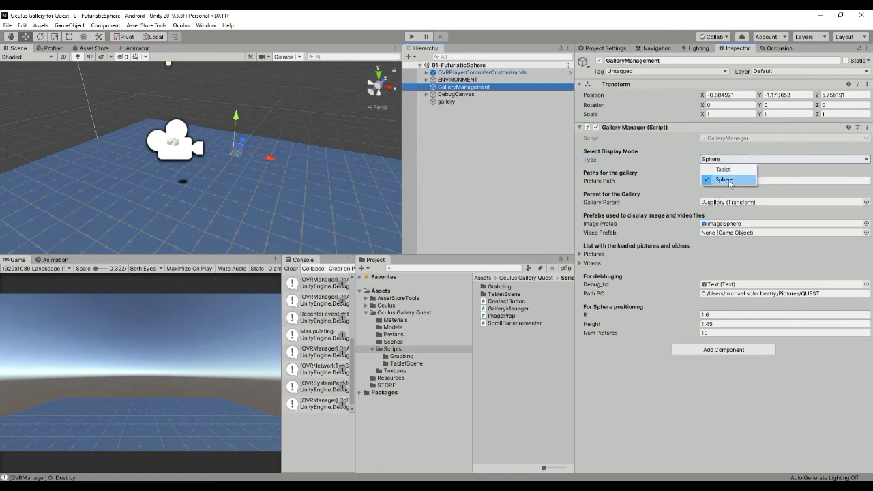
{"action": "left_click", "coordinate": [726, 180]}
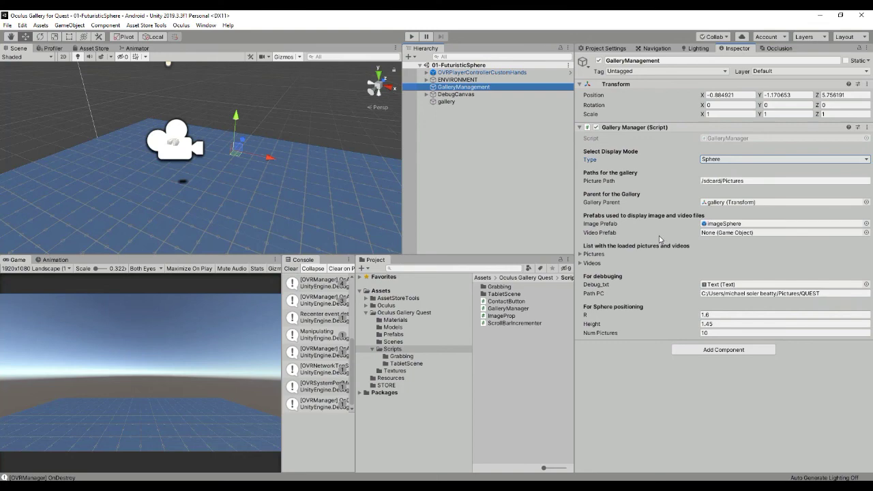
Run the sphere scene, select the gallery object to examine the picture clones under it, and stop play mode.
{"action": "left_click", "coordinate": [412, 38]}
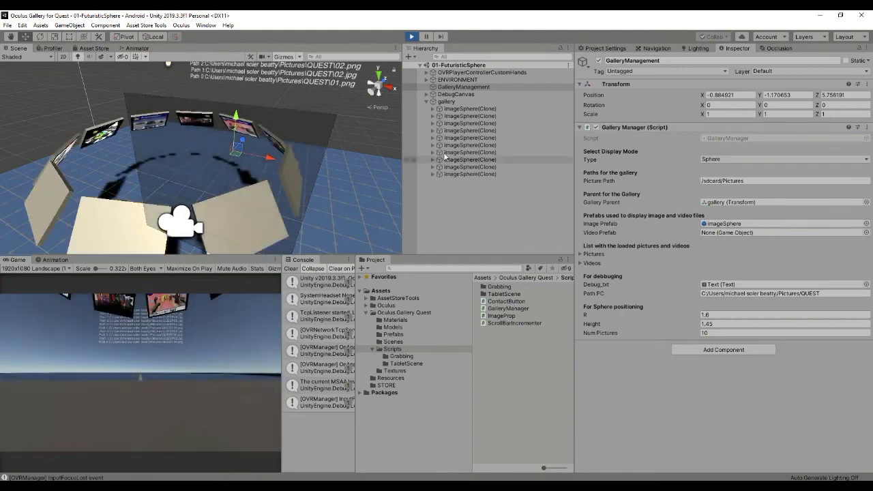
{"action": "left_click", "coordinate": [479, 109]}
{"action": "left_click", "coordinate": [477, 101]}
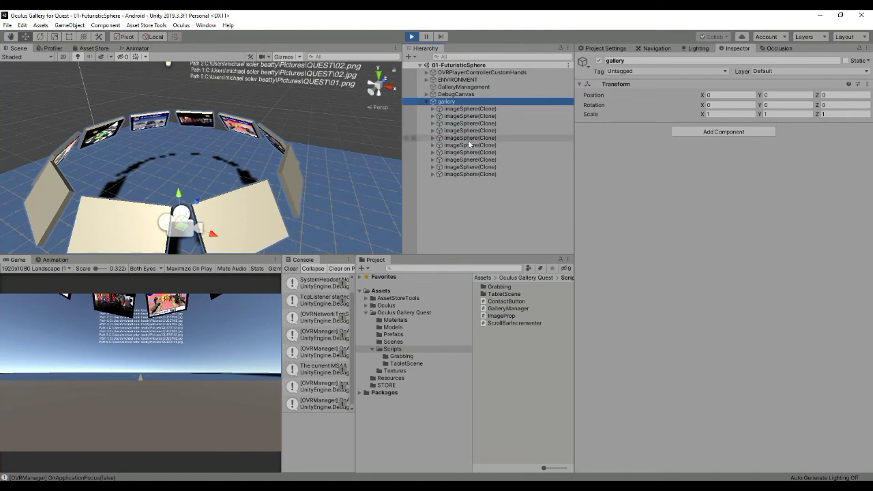
{"action": "left_click", "coordinate": [411, 36]}
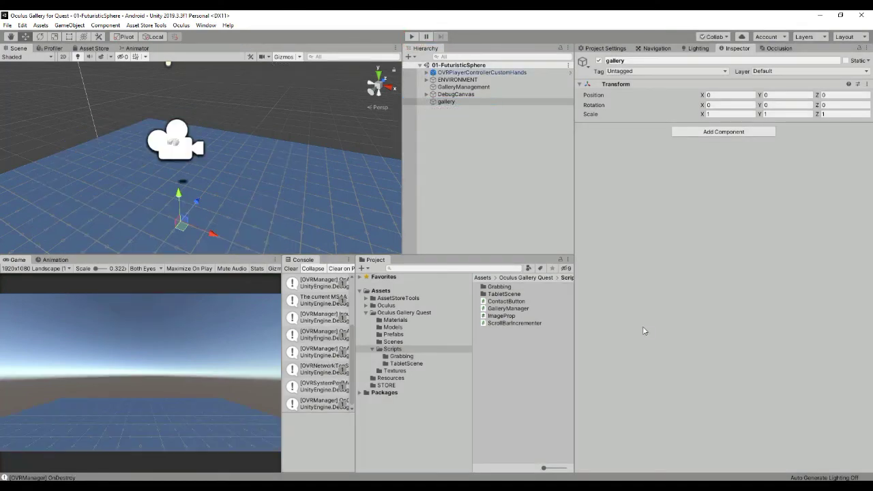